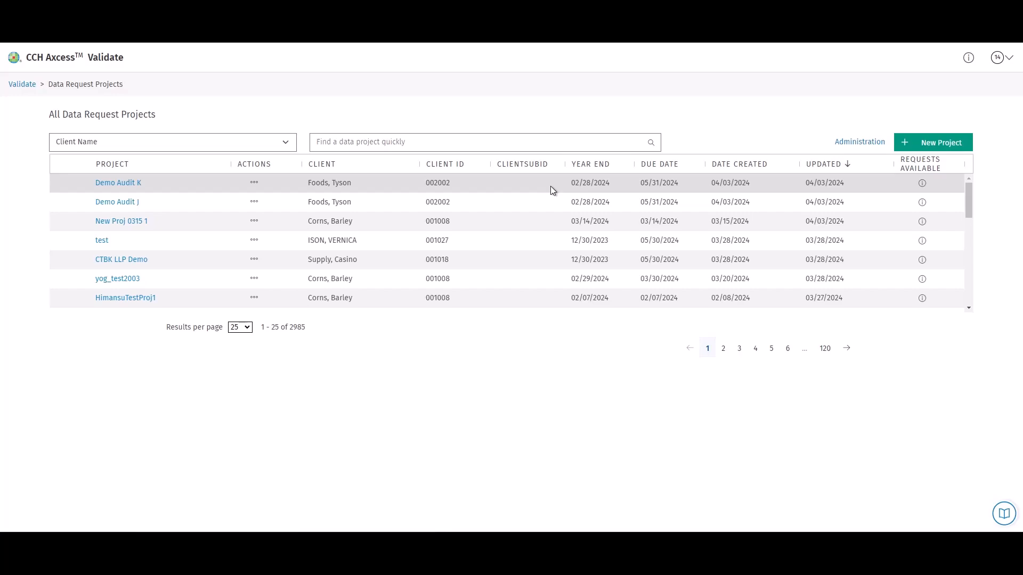
Start a new project for the client and name it Demo Audit L.
{"action": "left_click", "coordinate": [282, 141]}
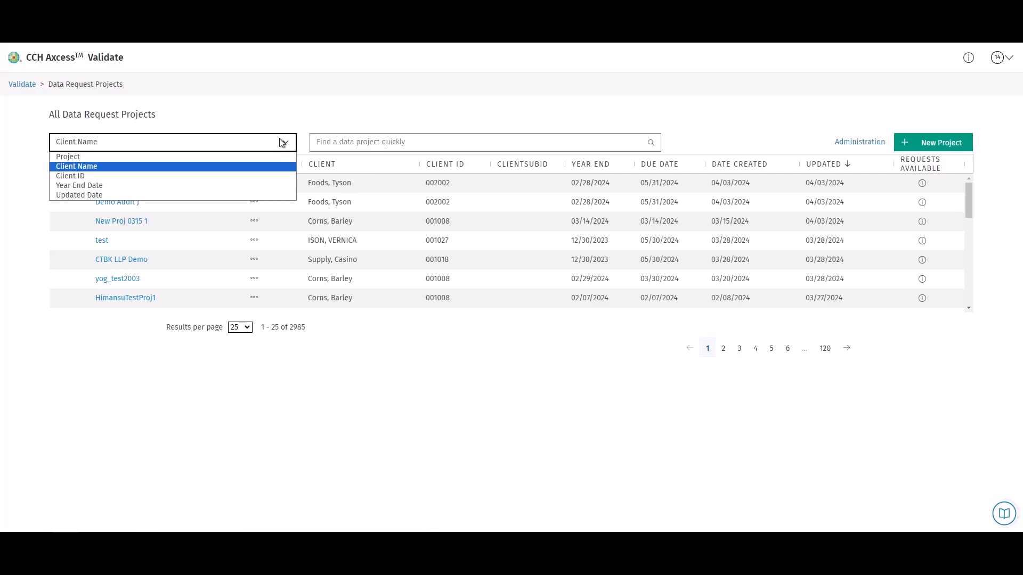
{"action": "left_click", "coordinate": [744, 144]}
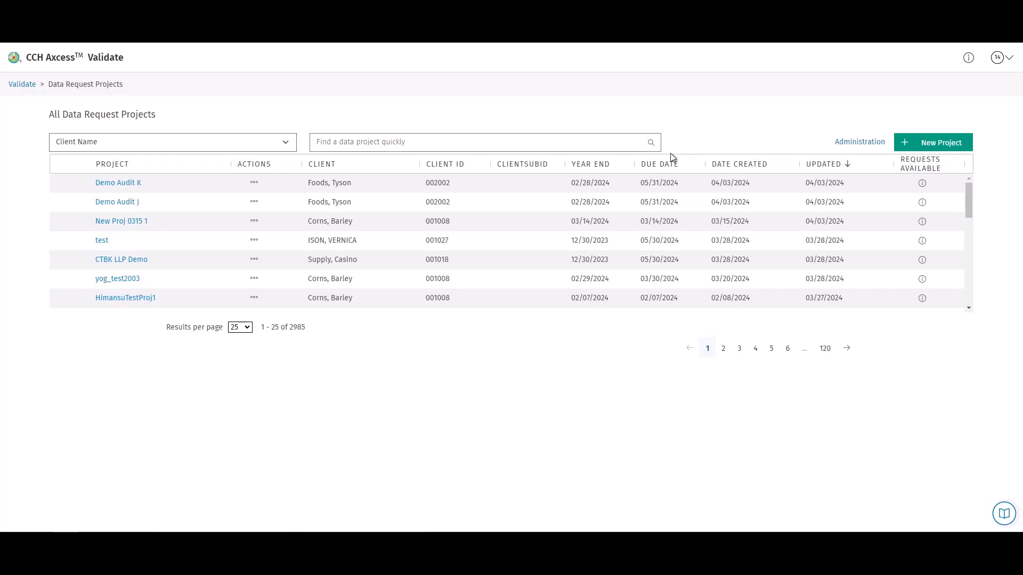
{"action": "left_click", "coordinate": [946, 152]}
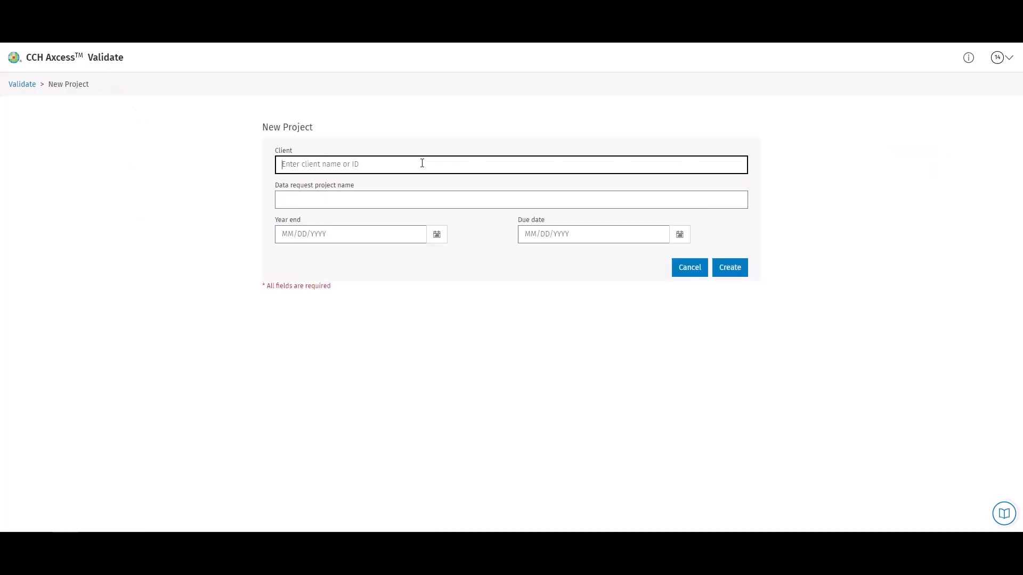
{"action": "type", "text": "tyson"}
{"action": "left_click", "coordinate": [402, 184]}
{"action": "left_click", "coordinate": [379, 205]}
{"action": "type", "text": "Demo Audit L"}
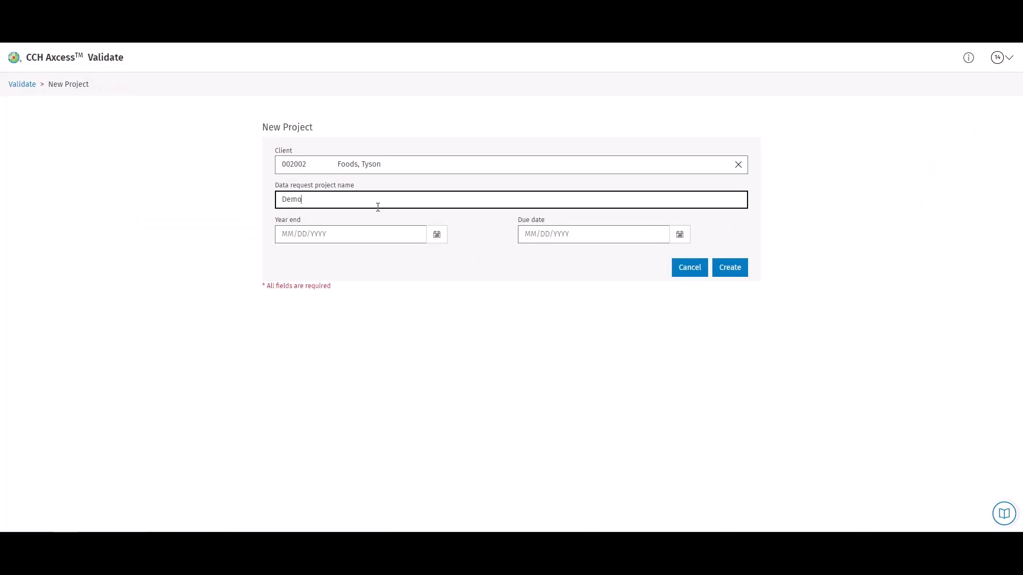
Set the year-end and due dates, create Demo Audit L, and open it.
{"action": "left_click", "coordinate": [433, 240]}
{"action": "left_click", "coordinate": [388, 358]}
{"action": "left_click", "coordinate": [679, 237]}
{"action": "left_click", "coordinate": [633, 258]}
{"action": "left_click", "coordinate": [631, 358]}
{"action": "left_click", "coordinate": [736, 269]}
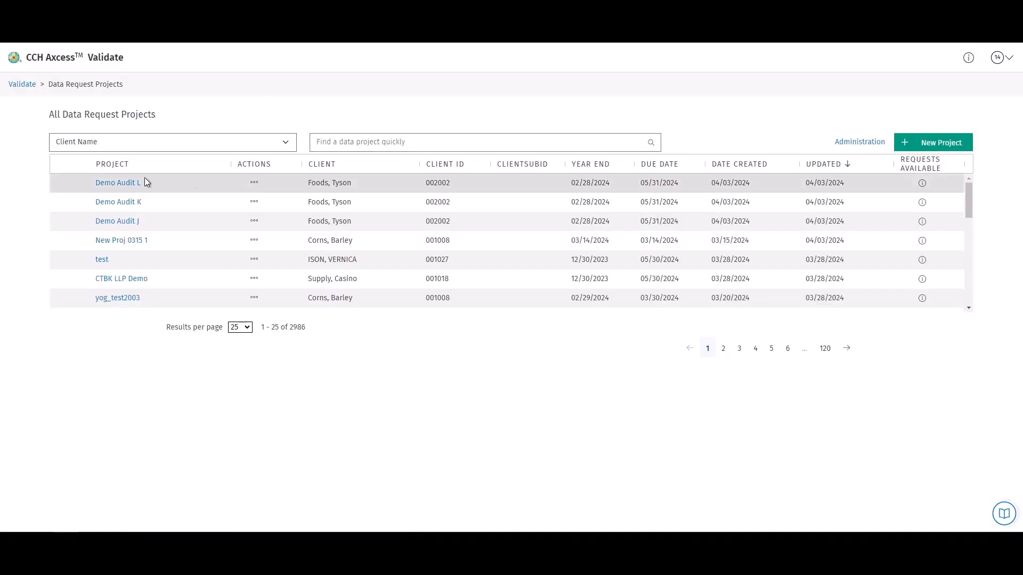
{"action": "left_click", "coordinate": [118, 183]}
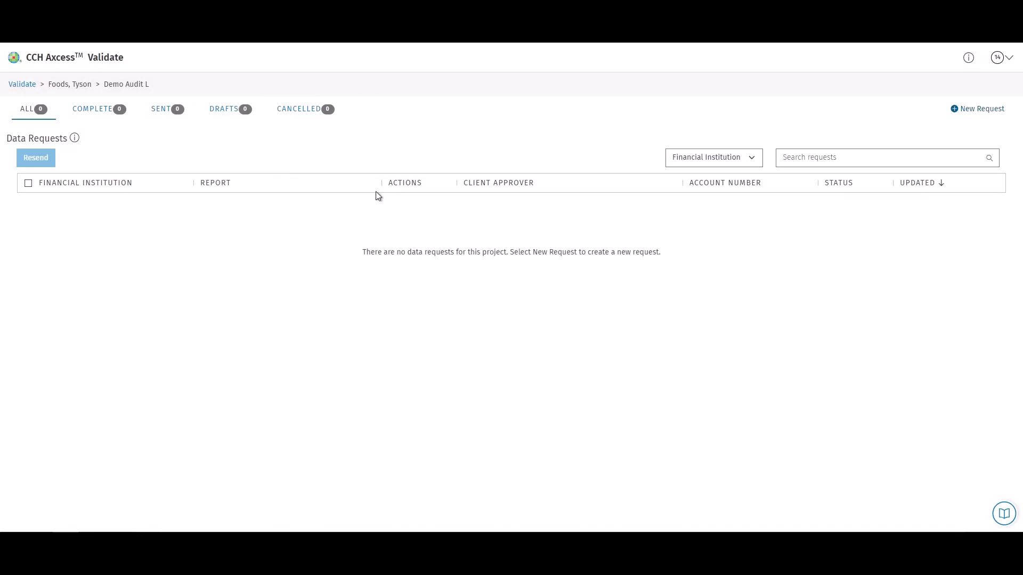
Start a new data request, enter the client approver's e-mail address, and continue.
{"action": "left_click", "coordinate": [964, 112]}
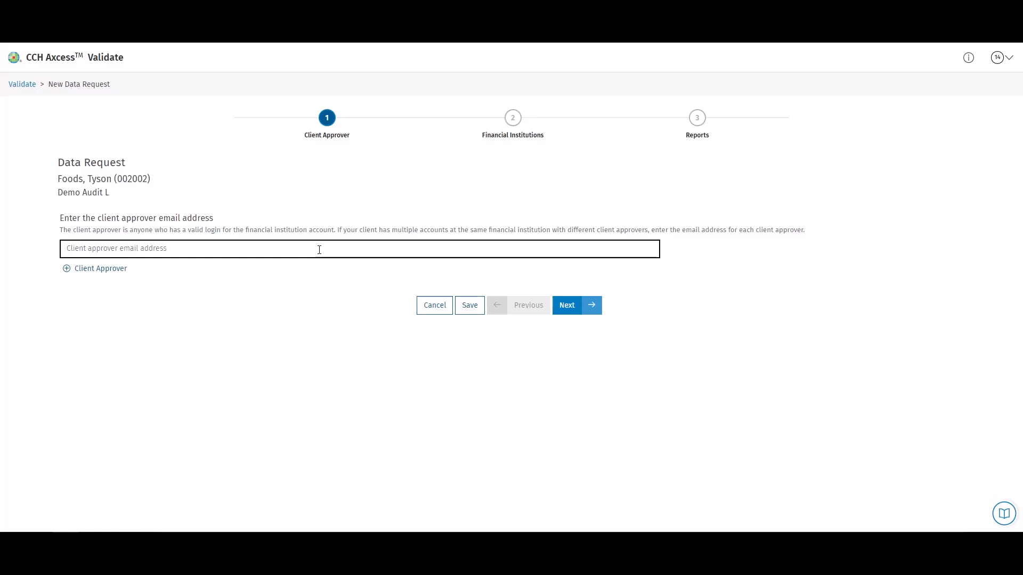
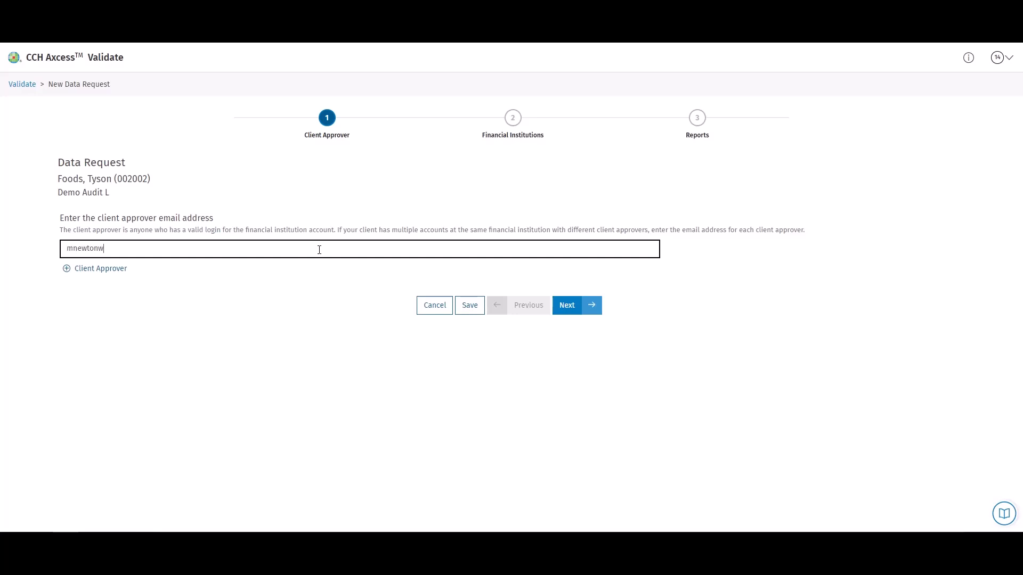
{"action": "left_click", "coordinate": [109, 269]}
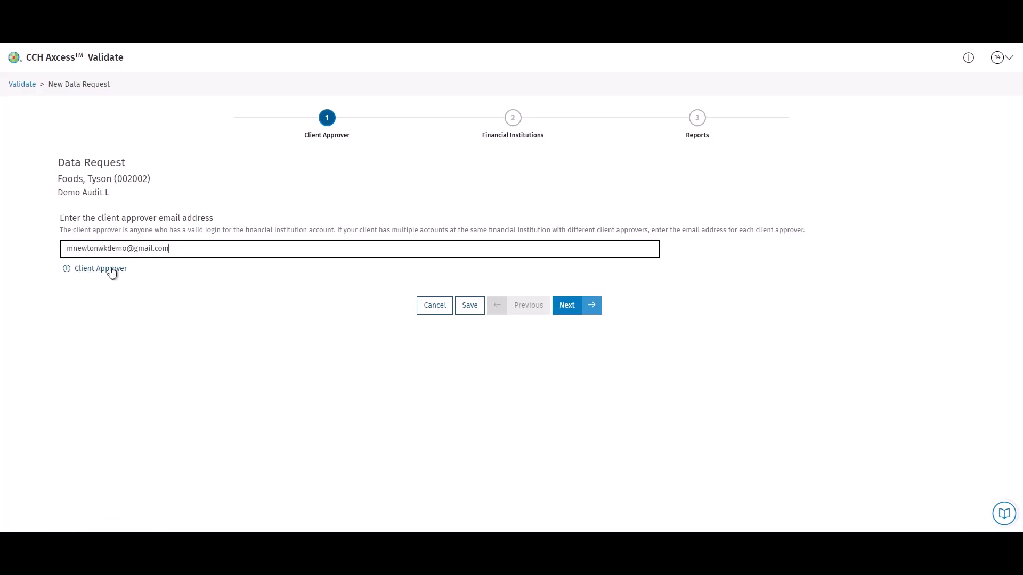
{"action": "left_click", "coordinate": [570, 311]}
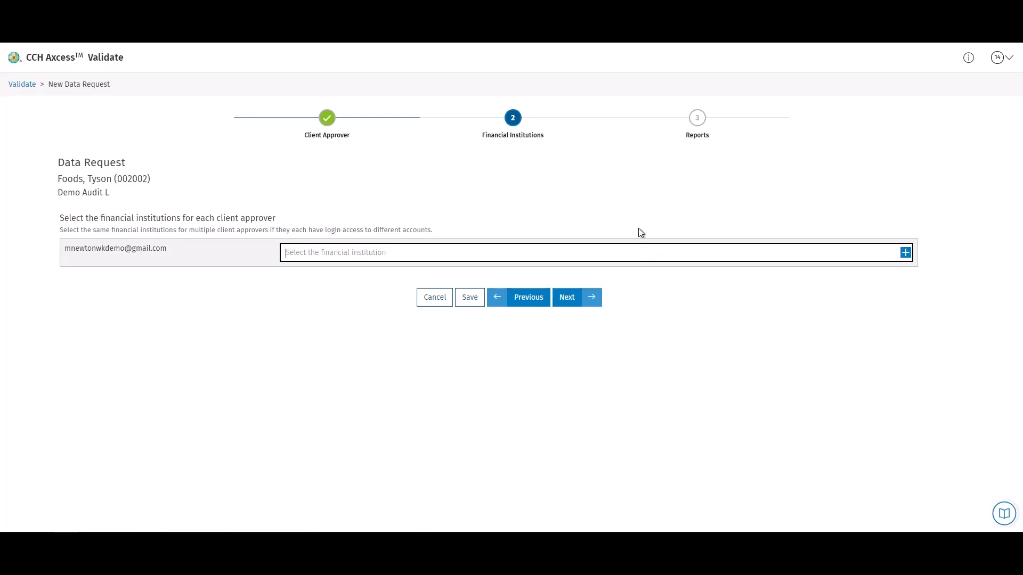
Add FinBank and First Platypus Bank as the financial institutions and continue to Reports.
{"action": "type", "text": "fin"}
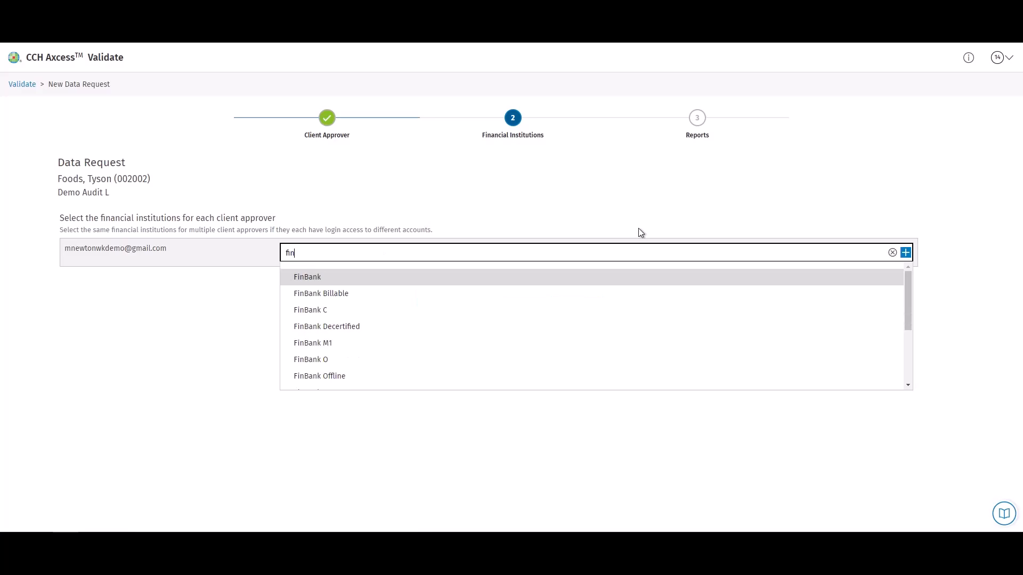
{"action": "left_click", "coordinate": [613, 277]}
{"action": "type", "text": "first"}
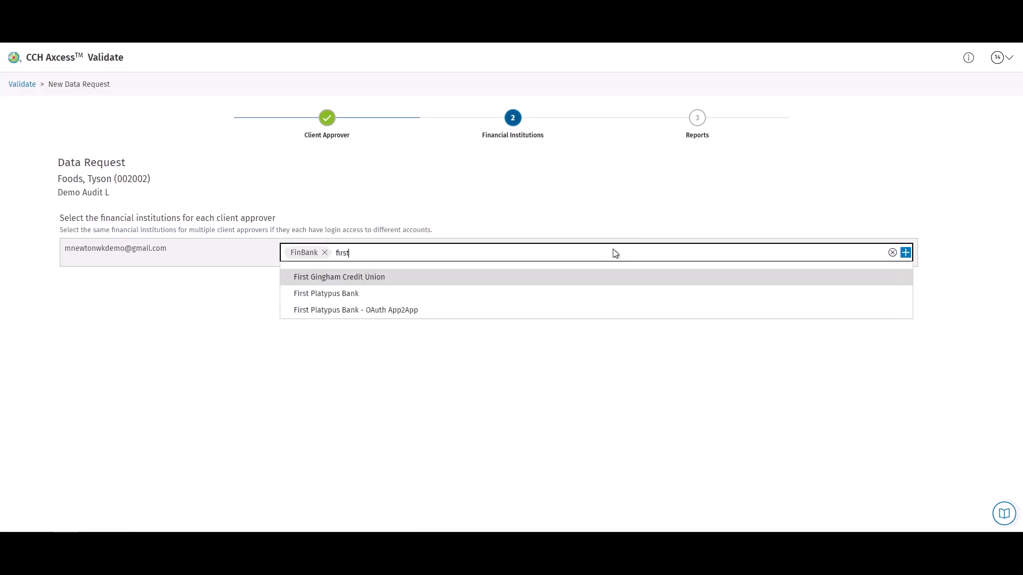
{"action": "left_click", "coordinate": [357, 295]}
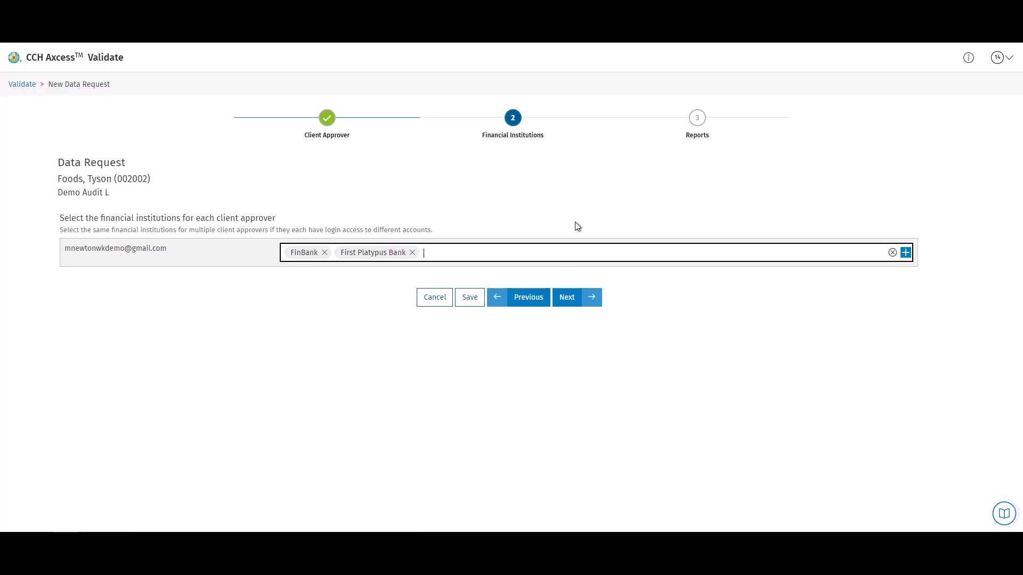
{"action": "left_click", "coordinate": [565, 296]}
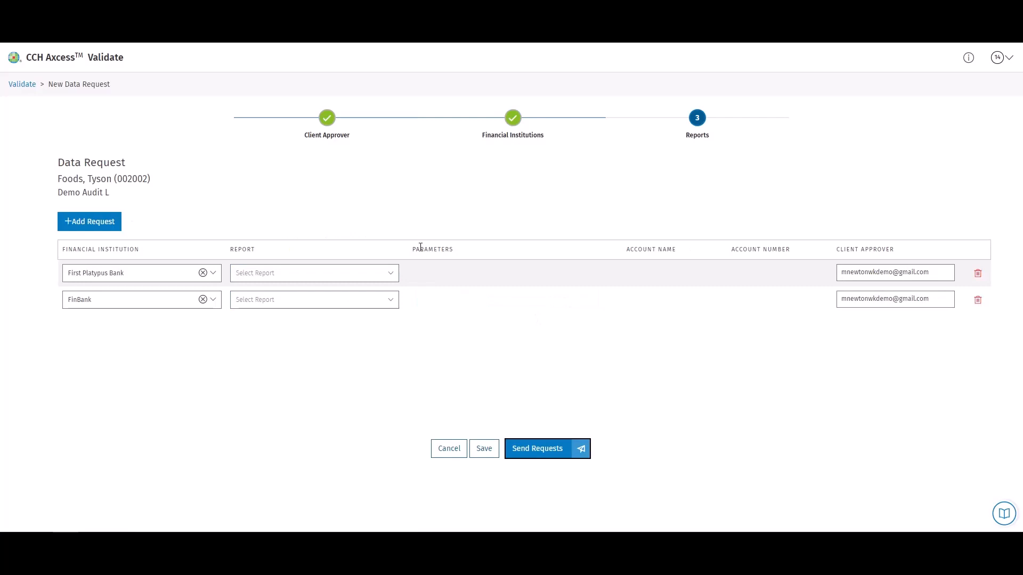
Request Account balance for First Platypus Bank and step through its date and account fields.
{"action": "left_click", "coordinate": [389, 282]}
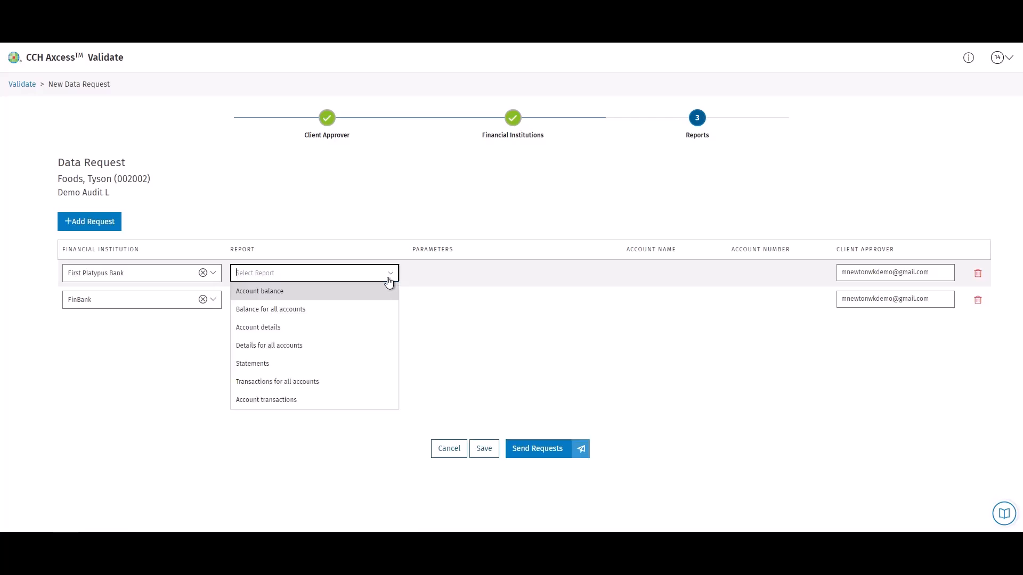
{"action": "left_click", "coordinate": [302, 300]}
{"action": "left_click", "coordinate": [517, 278]}
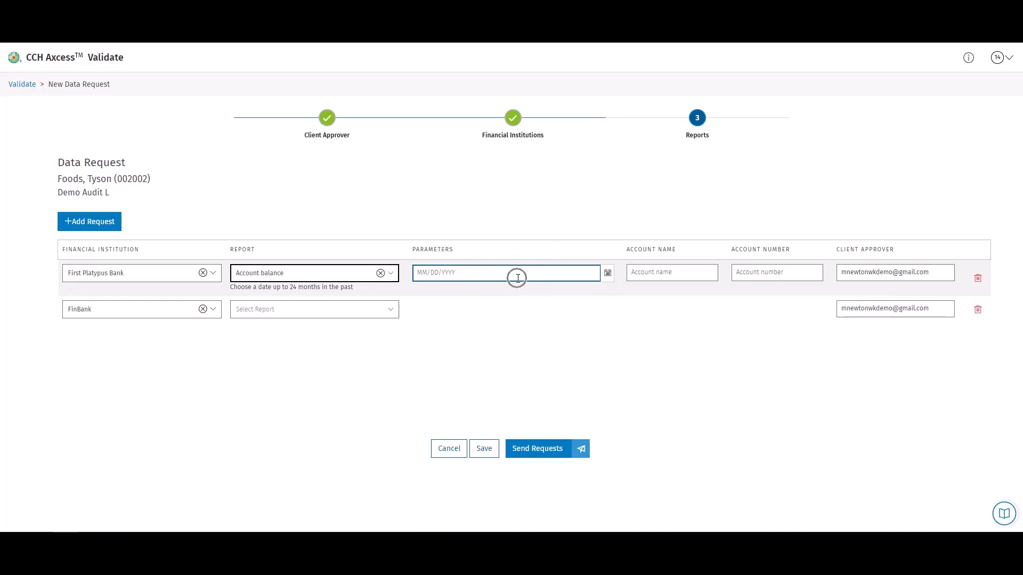
{"action": "left_click", "coordinate": [684, 276]}
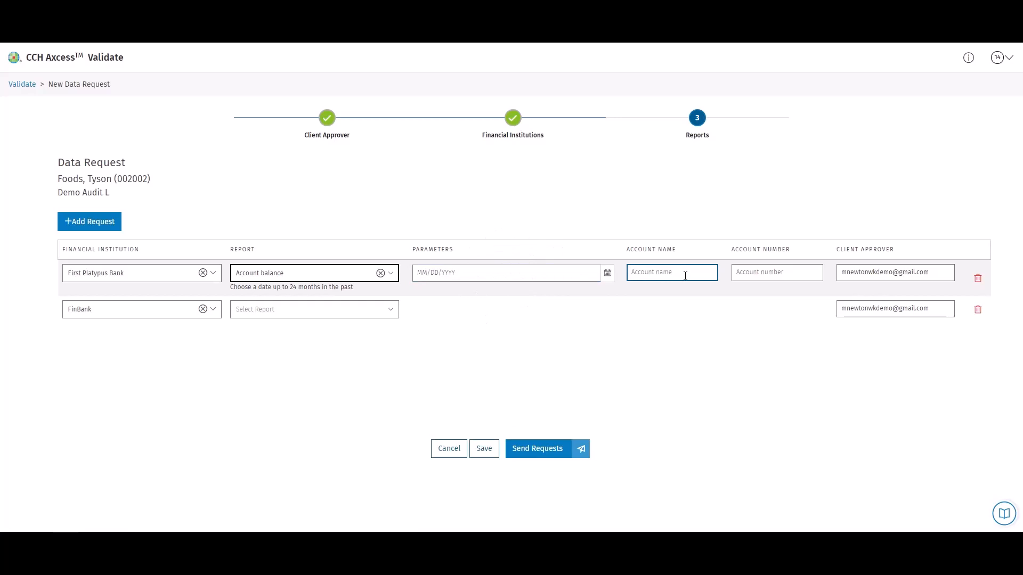
{"action": "left_click", "coordinate": [772, 270]}
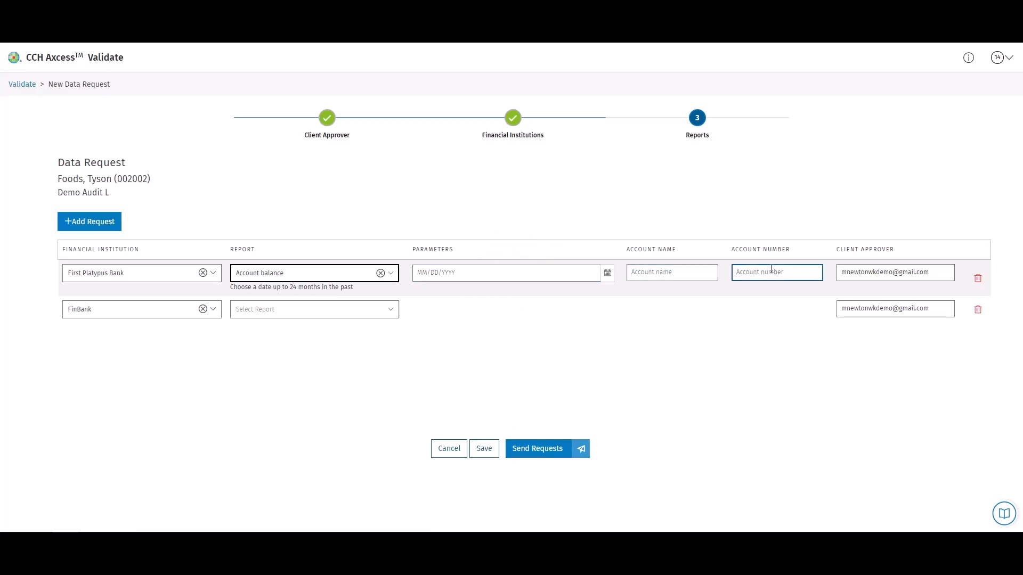
{"action": "left_click", "coordinate": [771, 270]}
Change First Platypus Bank's report to Balance for all accounts.
{"action": "left_click", "coordinate": [392, 279]}
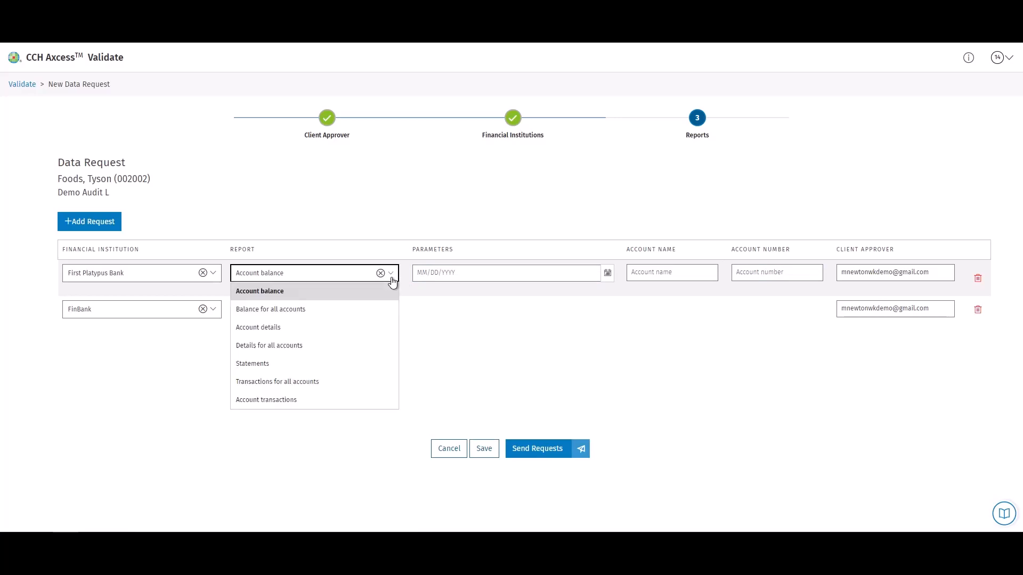
{"action": "left_click", "coordinate": [321, 310]}
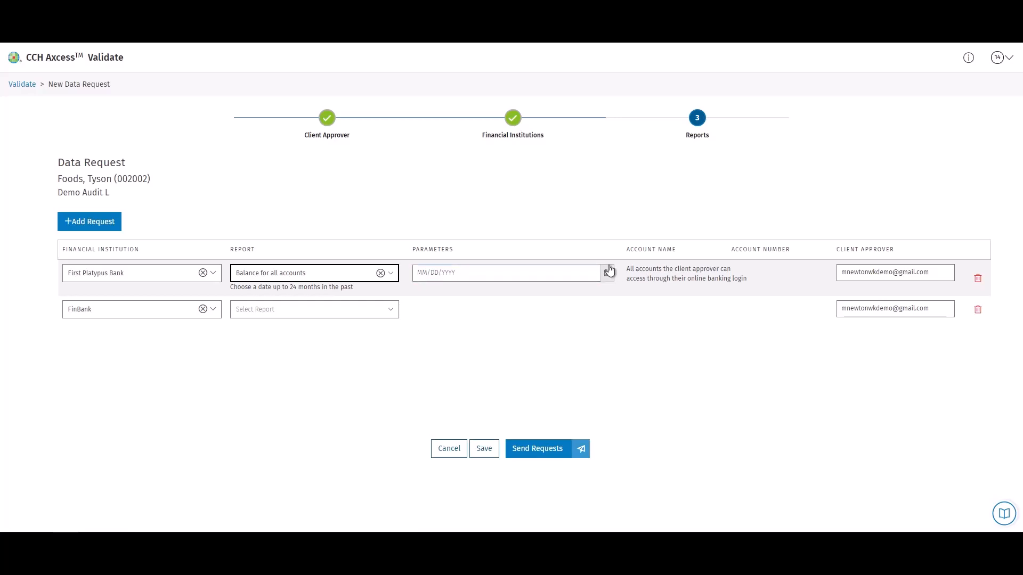
{"action": "left_click", "coordinate": [391, 276]}
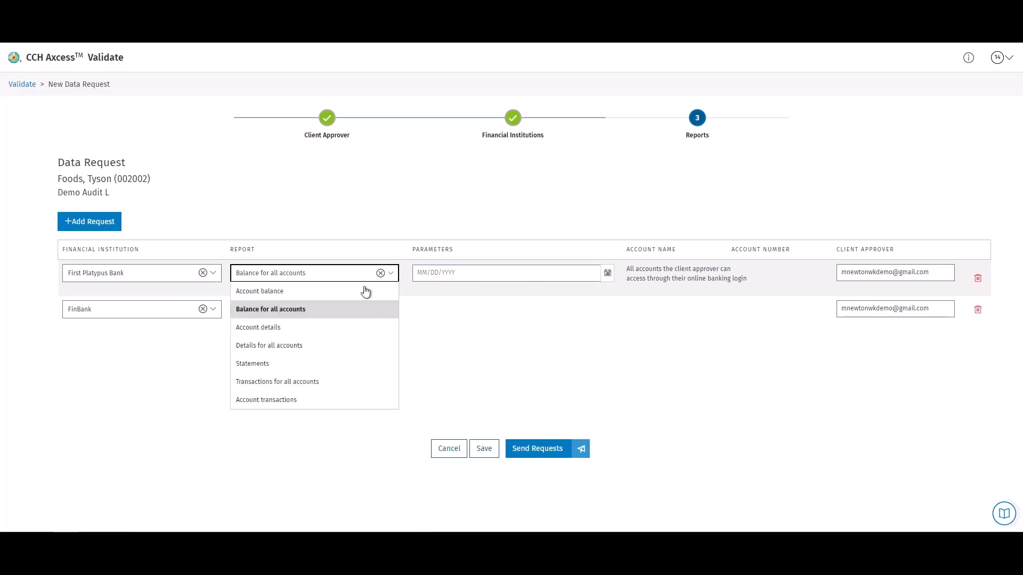
Try Account details, then request Details for all accounts from First Platypus Bank.
{"action": "left_click", "coordinate": [280, 328]}
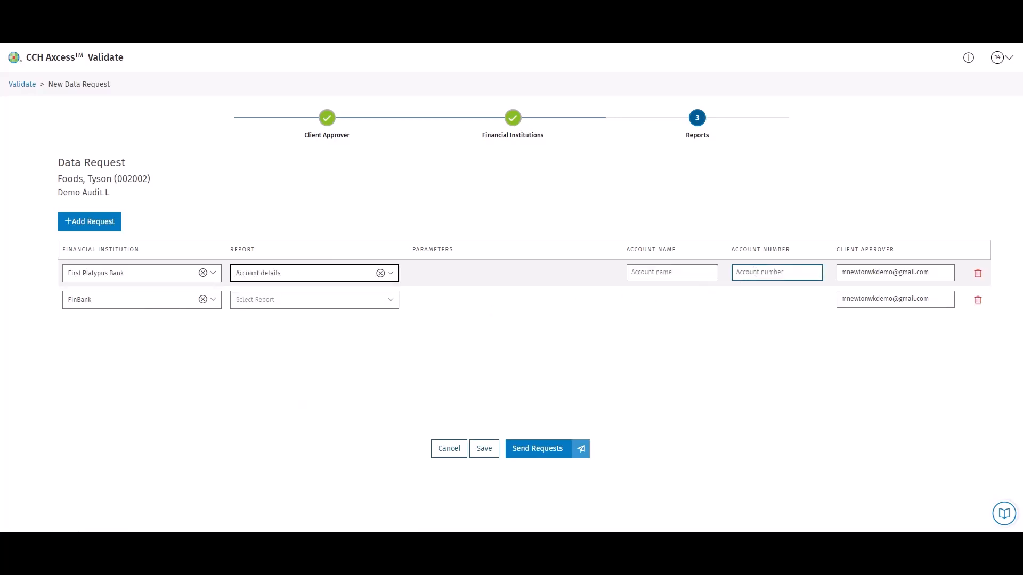
{"action": "left_click", "coordinate": [395, 276]}
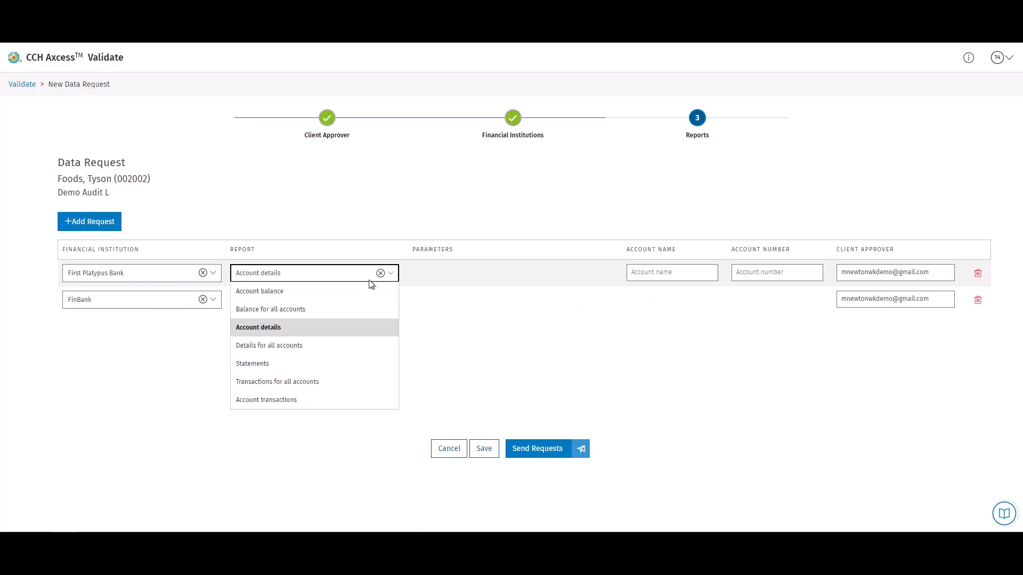
{"action": "left_click", "coordinate": [295, 346]}
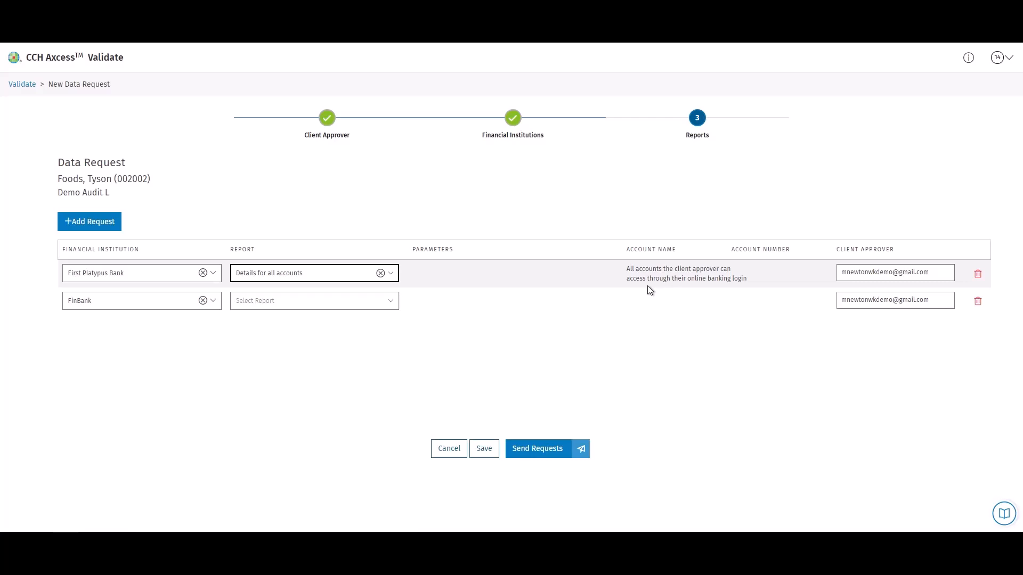
Switch the request to Statements and review its parameter choices without changing them.
{"action": "left_click", "coordinate": [392, 274]}
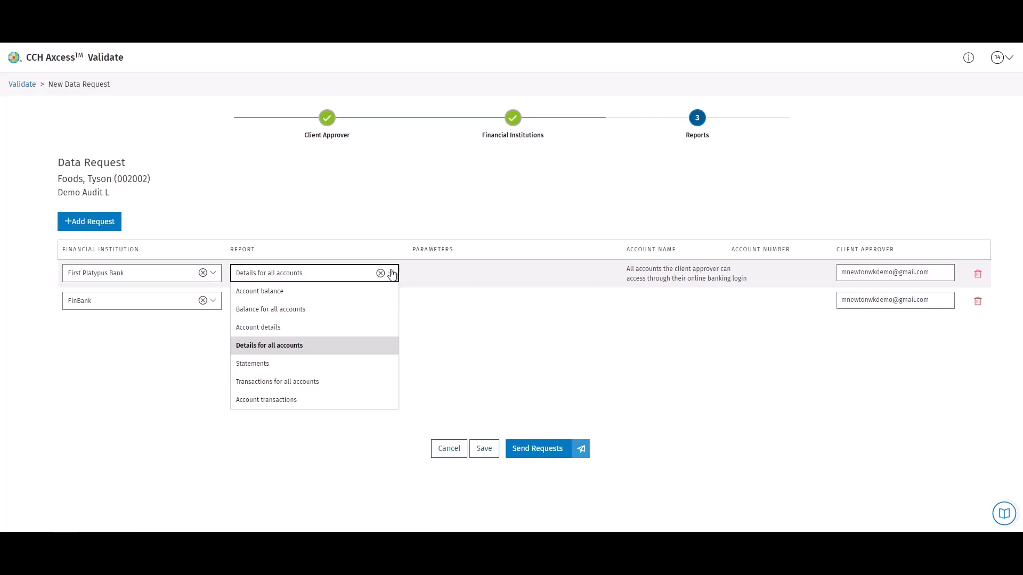
{"action": "left_click", "coordinate": [329, 364]}
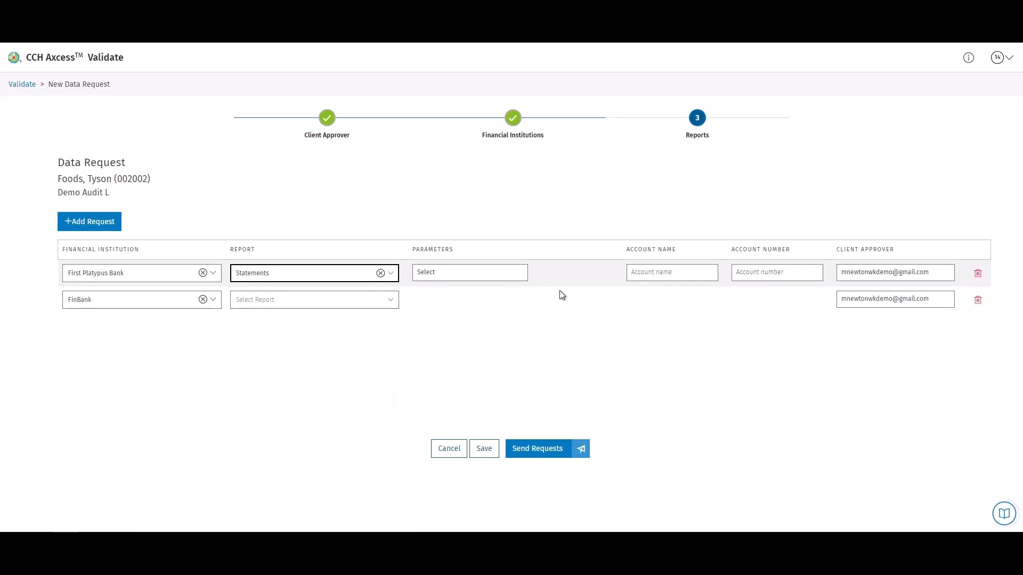
{"action": "left_click", "coordinate": [506, 275]}
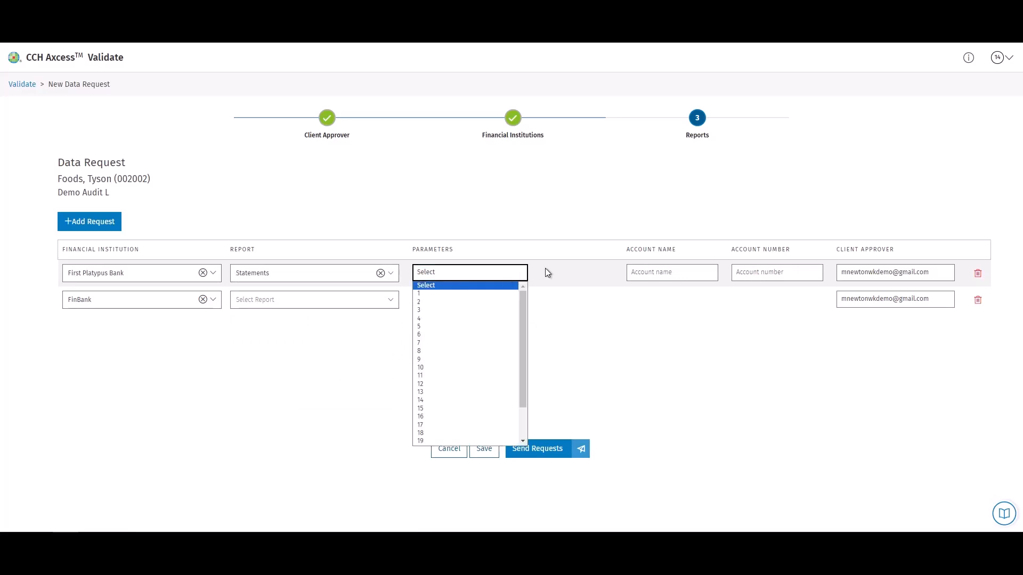
{"action": "left_click_drag", "start_coordinate": [523, 306], "coordinate": [528, 282]}
{"action": "left_click", "coordinate": [554, 273]}
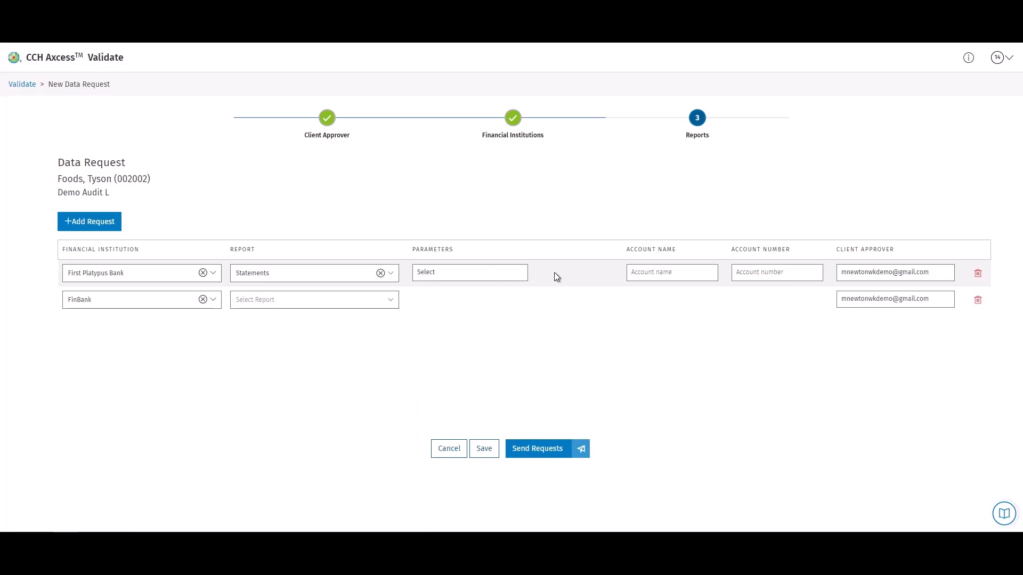
Try Account transactions, then settle on Transactions for all accounts for First Platypus Bank.
{"action": "left_click", "coordinate": [388, 277]}
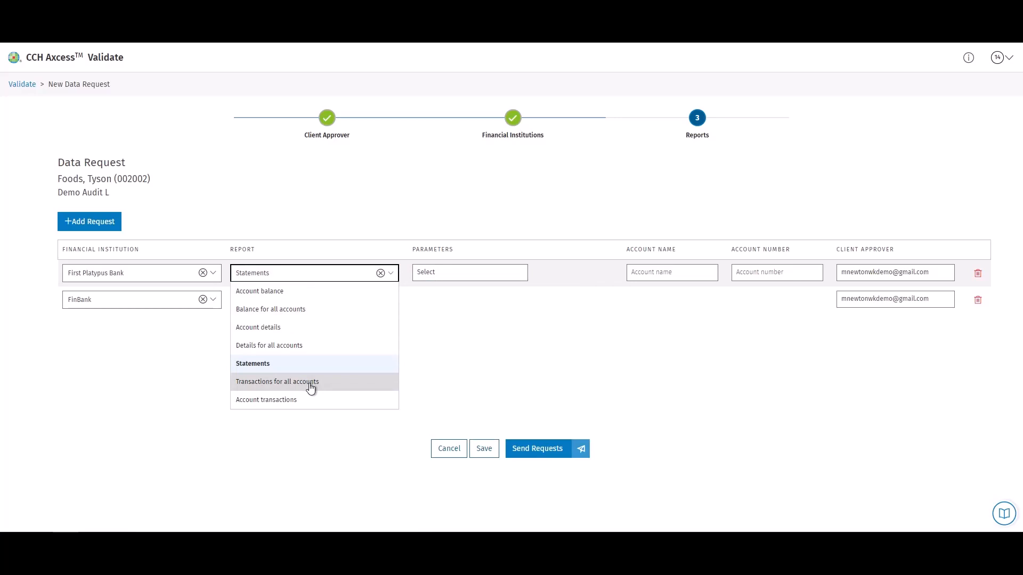
{"action": "left_click", "coordinate": [304, 403]}
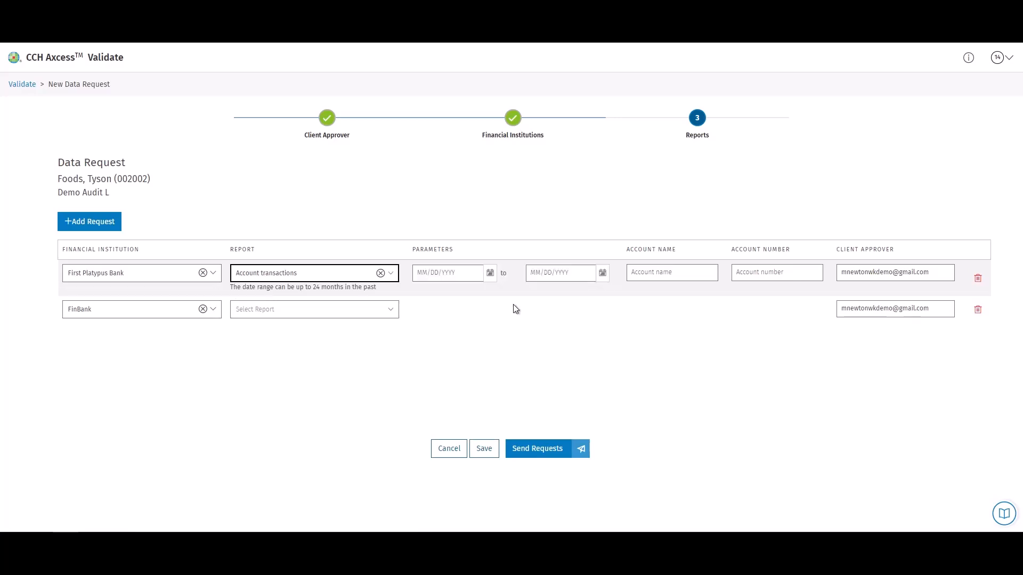
{"action": "left_click", "coordinate": [389, 274]}
{"action": "left_click", "coordinate": [291, 381]}
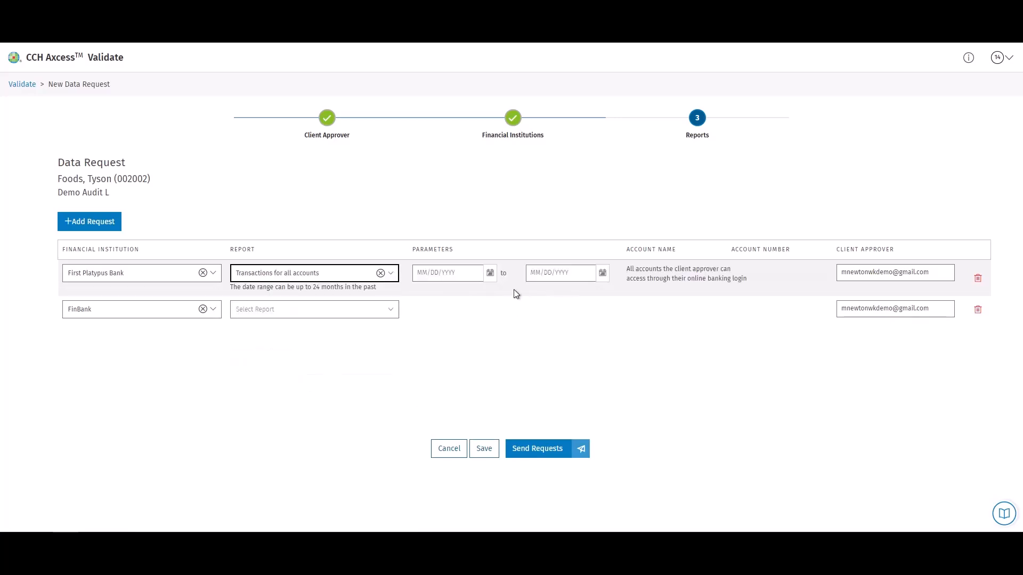
{"action": "left_click", "coordinate": [467, 276]}
Fill in the dates (balance 02/29/2024, transactions 02/15/2024–03/15/2024) and send all six requests.
{"action": "left_click", "coordinate": [467, 276]}
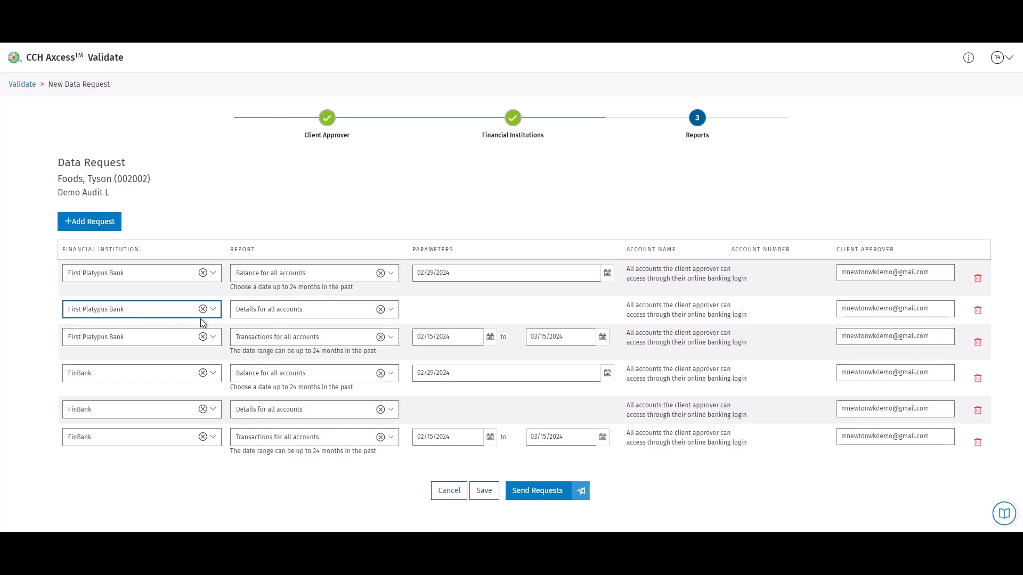
{"action": "left_click", "coordinate": [547, 495]}
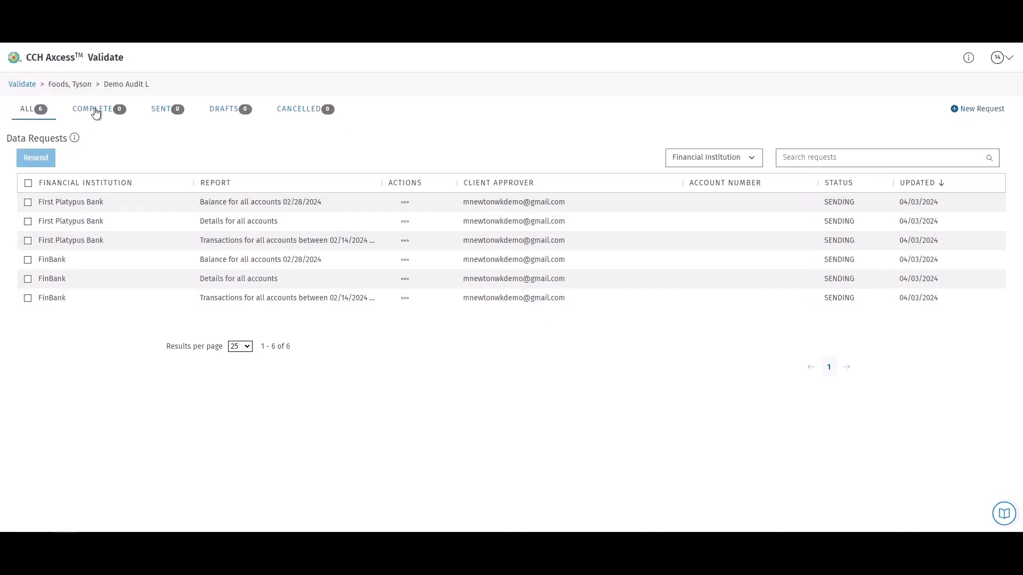
Check the six requests listed as SENDING, then return to the Validate projects list.
{"action": "key", "text": "ctrl"}
{"action": "left_click", "coordinate": [22, 84]}
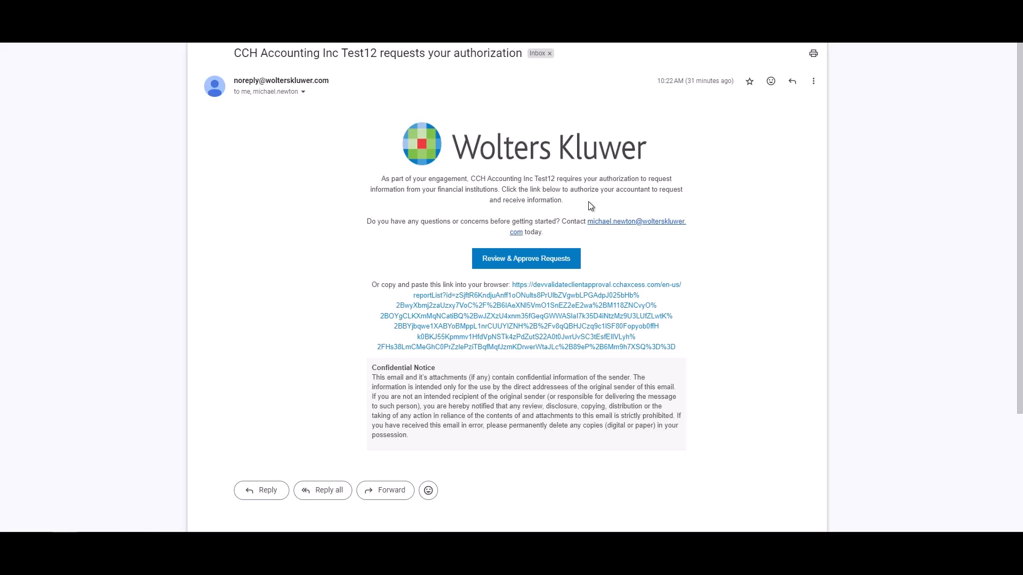
Open the Wolters Kluwer authorization e-mail and follow its Review & Approve Requests link.
{"action": "left_click", "coordinate": [597, 228]}
{"action": "left_click", "coordinate": [597, 228]}
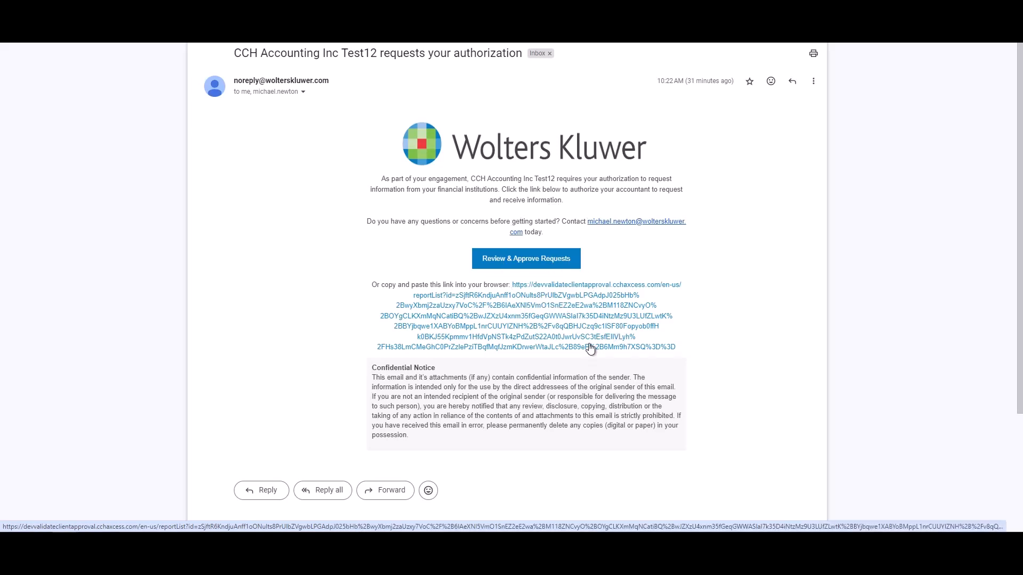
{"action": "left_click", "coordinate": [541, 265]}
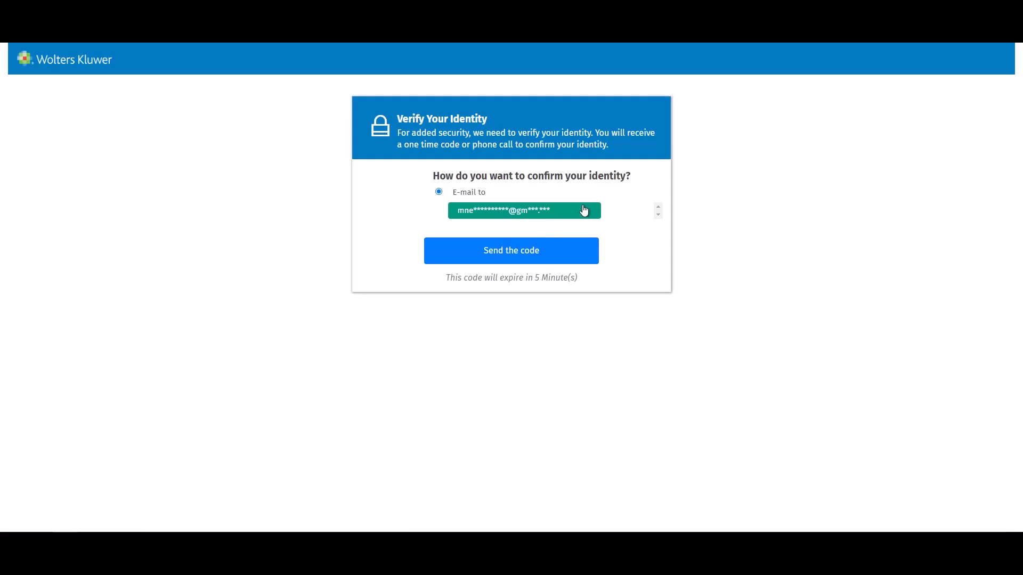
Have a one-time code e-mailed, enter the code, and submit it to verify identity.
{"action": "left_click", "coordinate": [567, 246]}
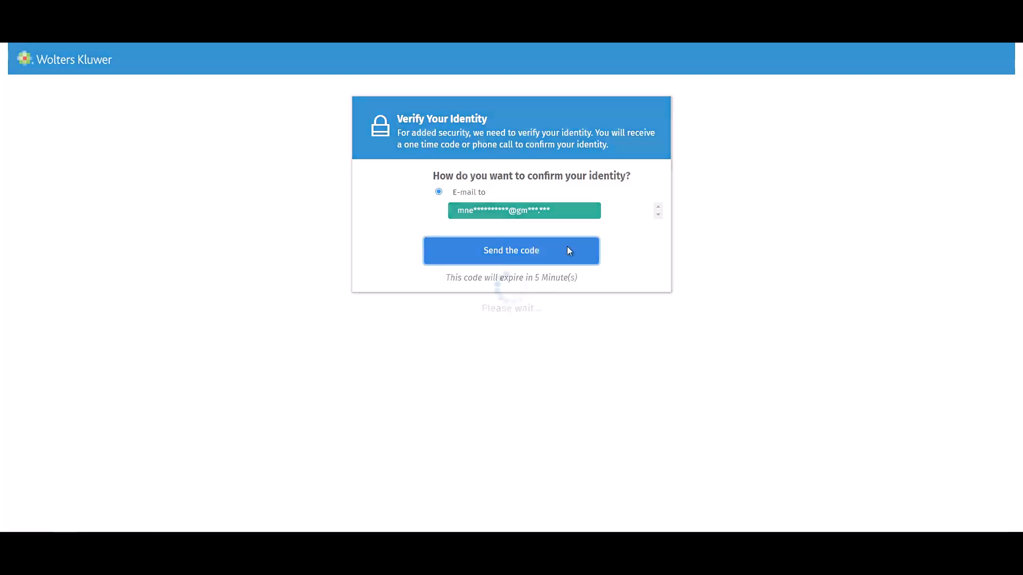
{"action": "left_click", "coordinate": [535, 256]}
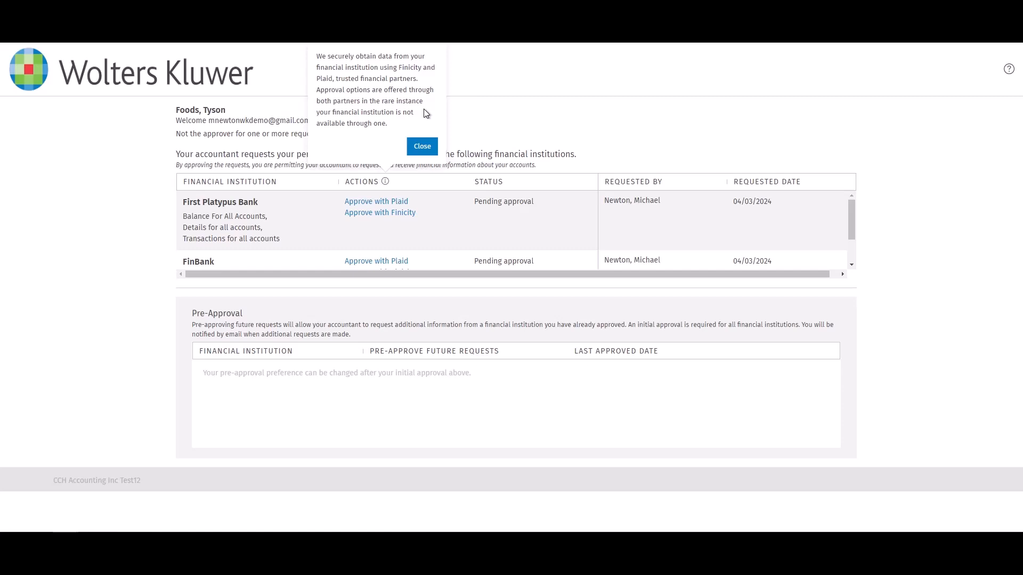
Dismiss the data-partner note and start approving First Platypus Bank's requests with Plaid.
{"action": "left_click", "coordinate": [421, 147]}
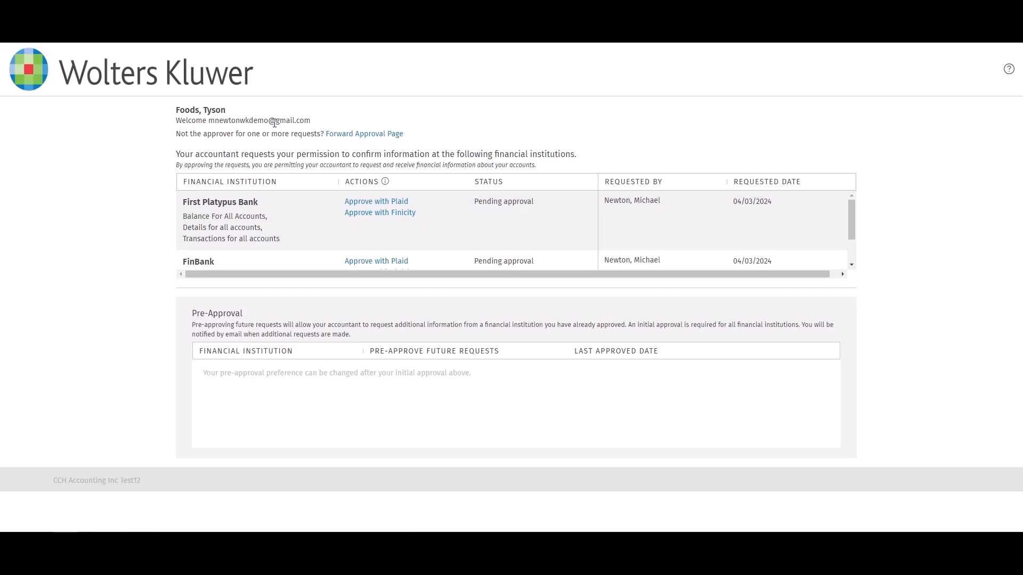
{"action": "left_click", "coordinate": [356, 136]}
{"action": "left_click", "coordinate": [395, 202]}
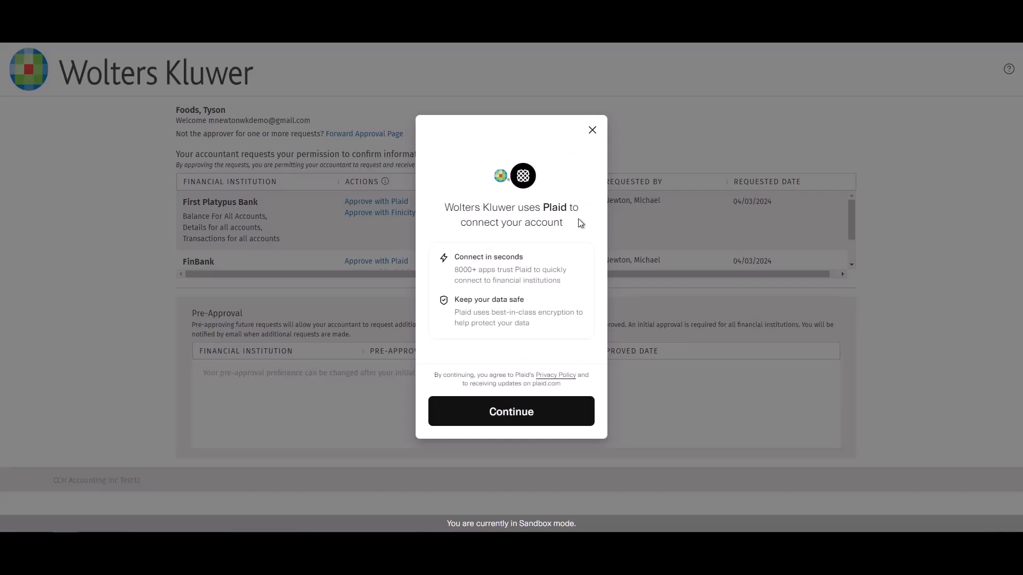
In Plaid, search for First Platypus Bank and pick its standard connection option.
{"action": "left_click", "coordinate": [546, 420]}
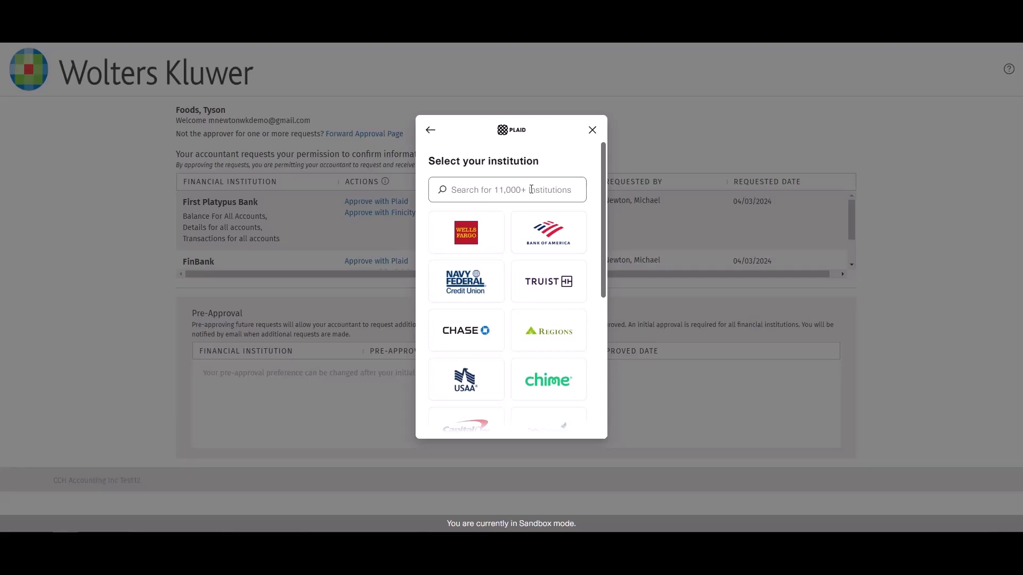
{"action": "left_click", "coordinate": [531, 190]}
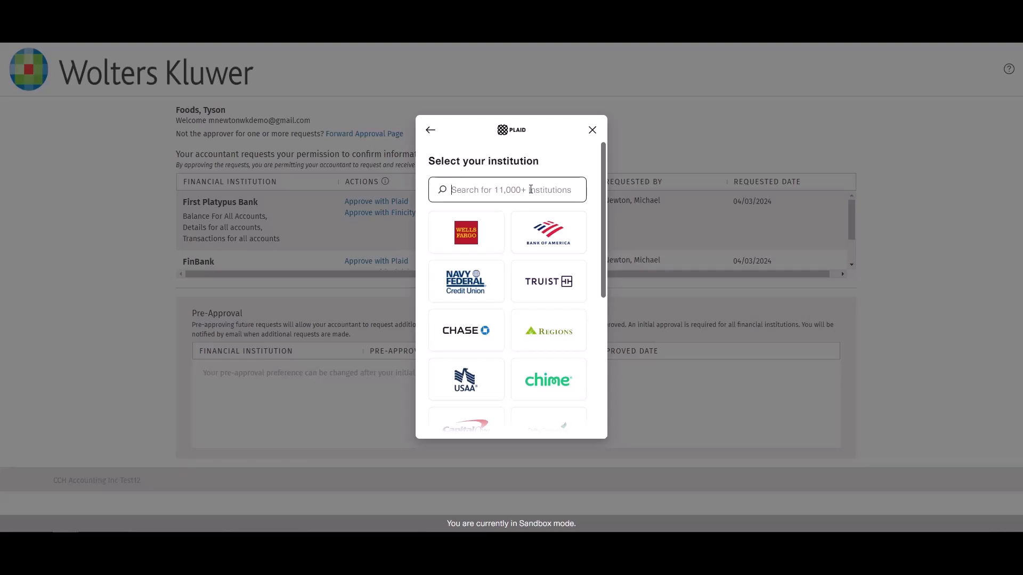
{"action": "type", "text": "first play"}
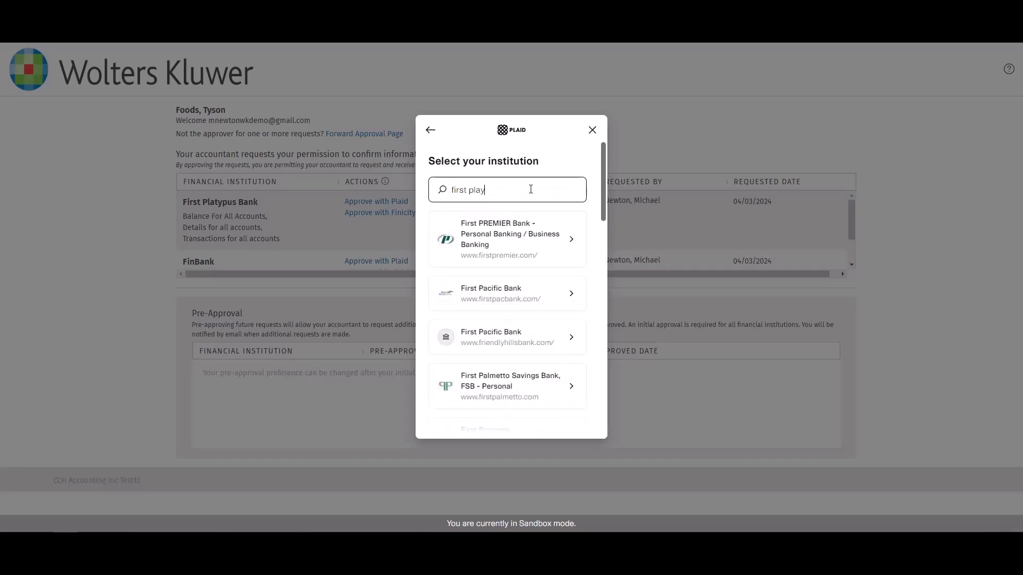
{"action": "type", "text": "tp"}
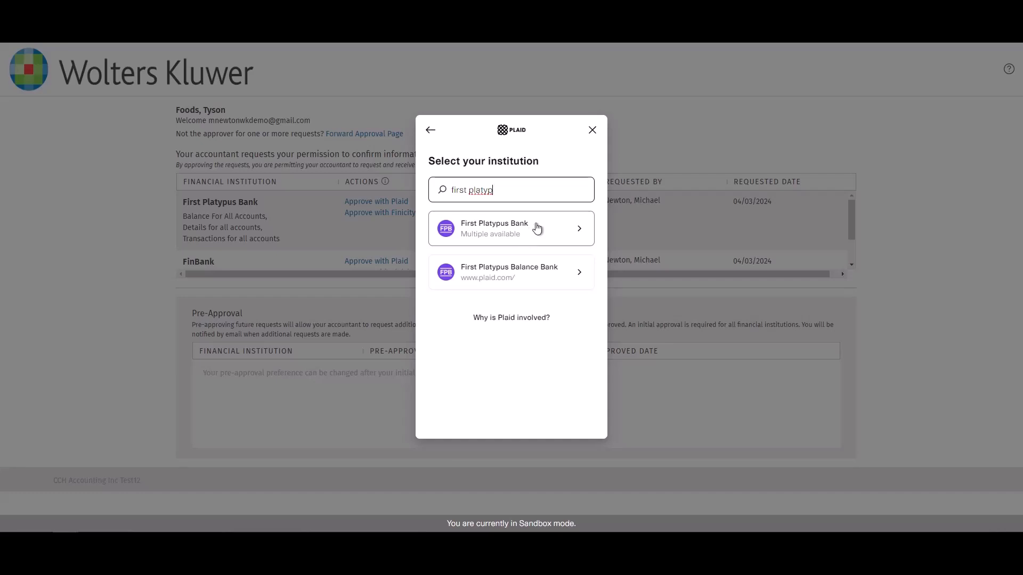
{"action": "left_click", "coordinate": [537, 228]}
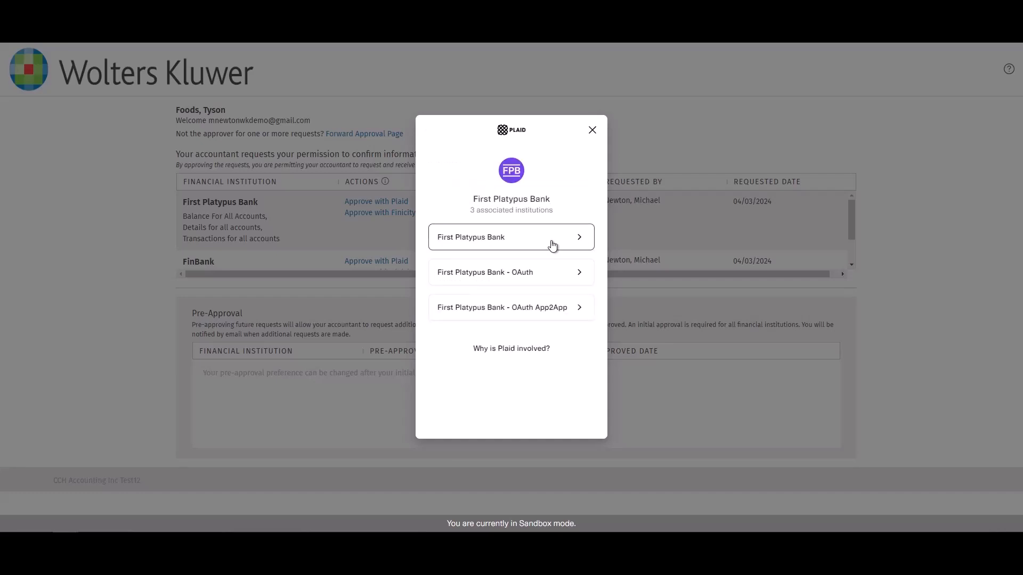
{"action": "left_click", "coordinate": [550, 240]}
Submit the sandbox bank credentials, share all accounts, and allow data sharing with Wolters Kluwer.
{"action": "left_click", "coordinate": [534, 273]}
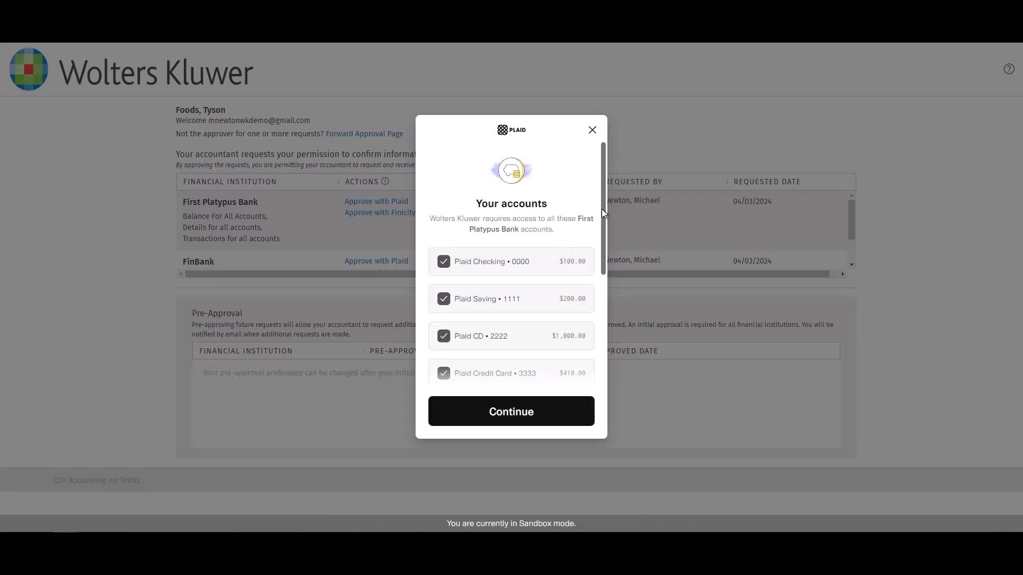
{"action": "left_click_drag", "start_coordinate": [602, 209], "coordinate": [591, 337]}
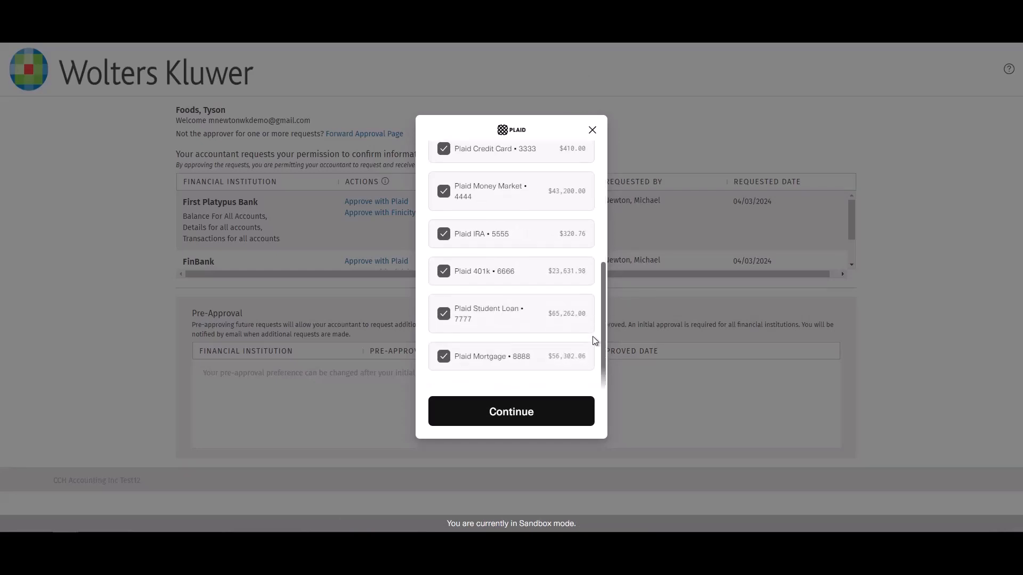
{"action": "left_click", "coordinate": [502, 422]}
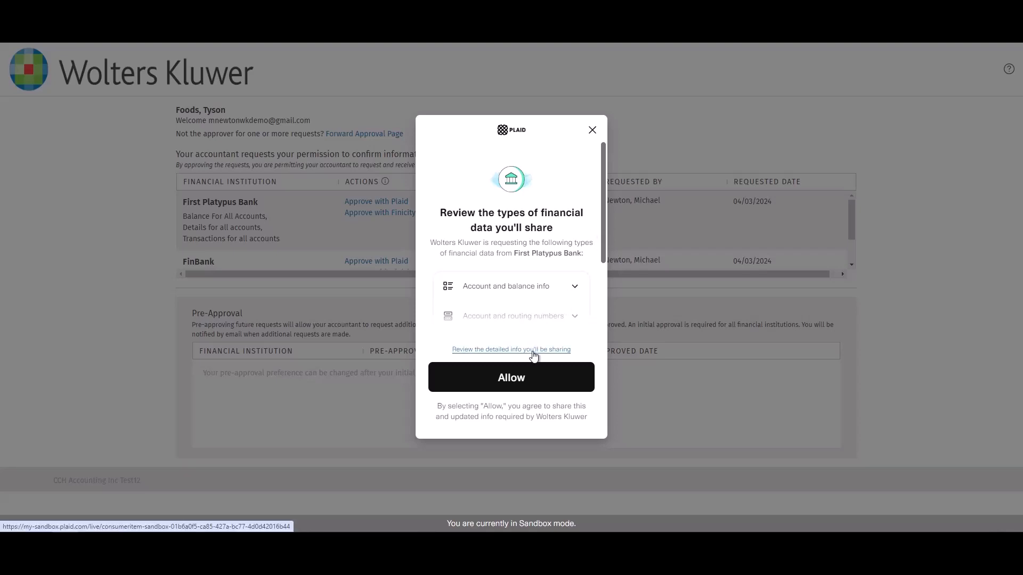
{"action": "left_click", "coordinate": [534, 381]}
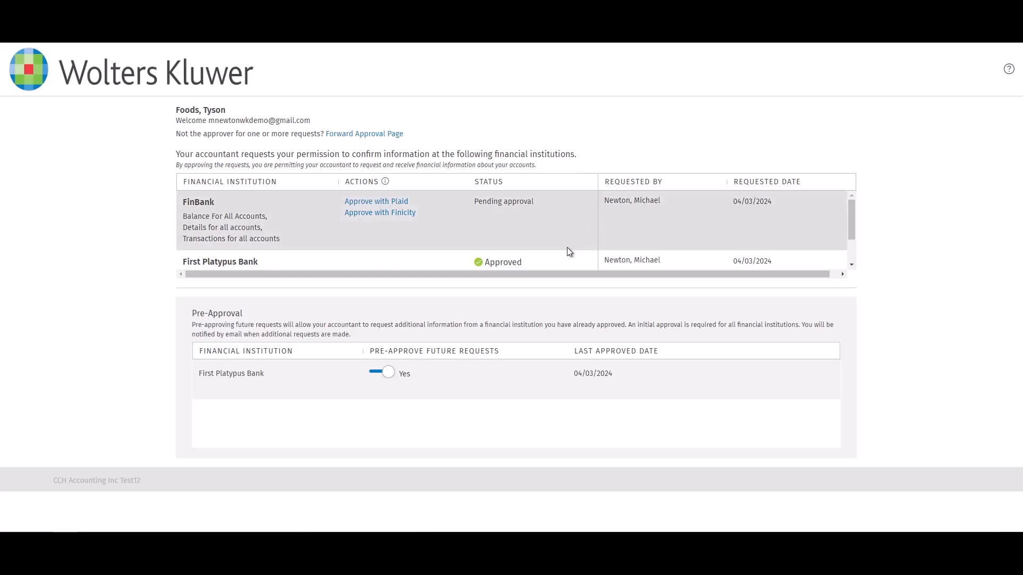
Scroll the portal to confirm First Platypus Bank is Approved and FinBank remains Pending approval.
{"action": "scroll", "coordinate": [568, 250], "scroll_direction": "down", "scroll_amount": 1}
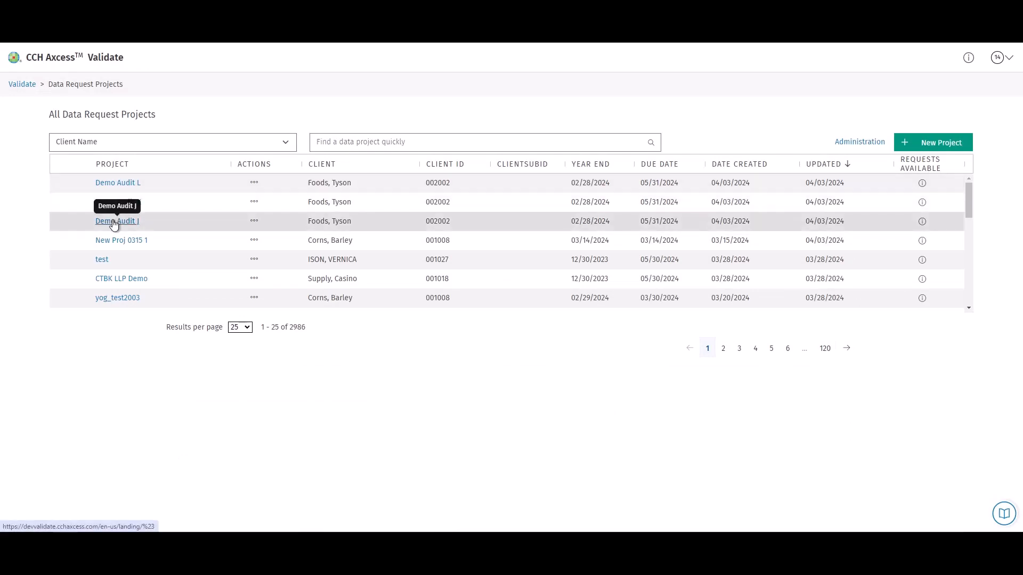
Open Demo Audit J and its FinBank Transactions report for 02/14/2024–03/14/2024.
{"action": "left_click", "coordinate": [120, 221]}
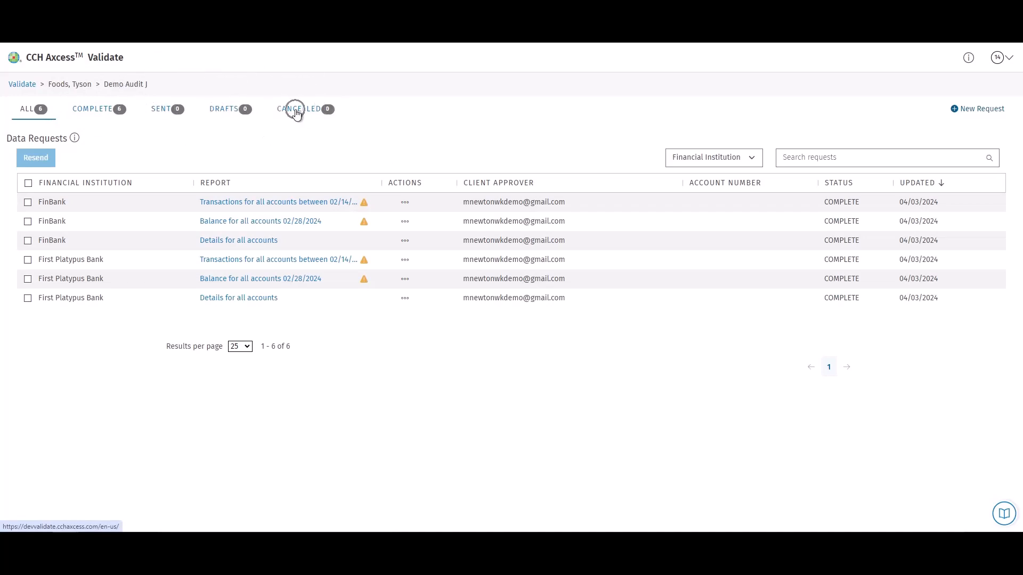
{"action": "left_click", "coordinate": [100, 112]}
{"action": "left_click", "coordinate": [25, 110]}
{"action": "mouse_move", "coordinate": [362, 205]}
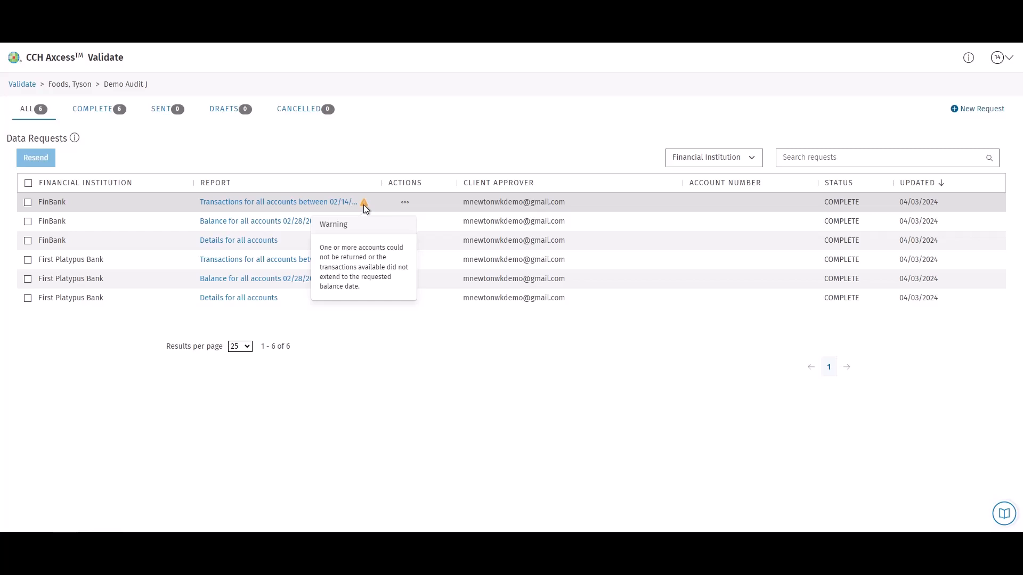
{"action": "left_click", "coordinate": [309, 203]}
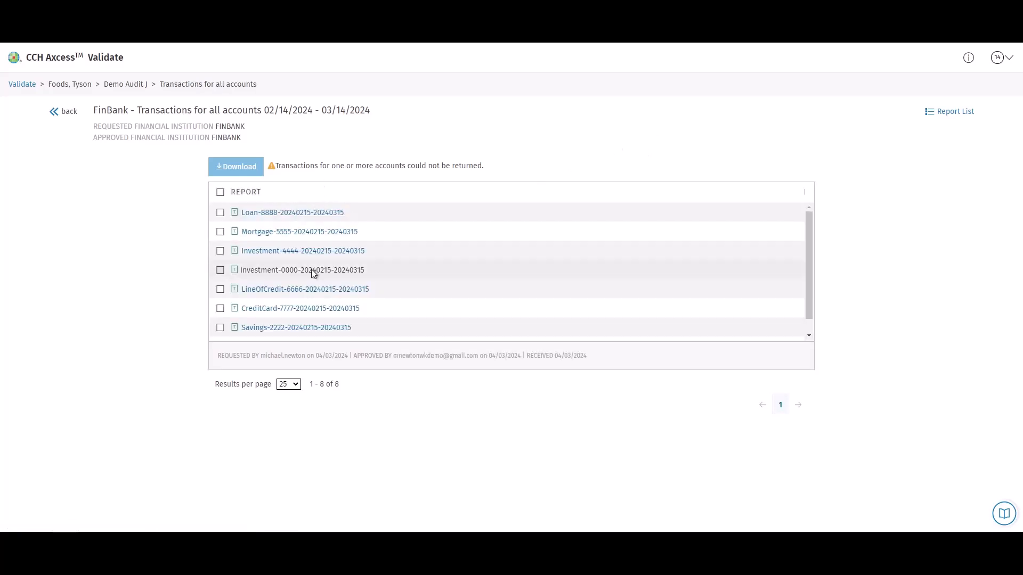
Show the Report List with Transactions, Balance and Details reports for FinBank and First Platypus Bank.
{"action": "left_click", "coordinate": [311, 270]}
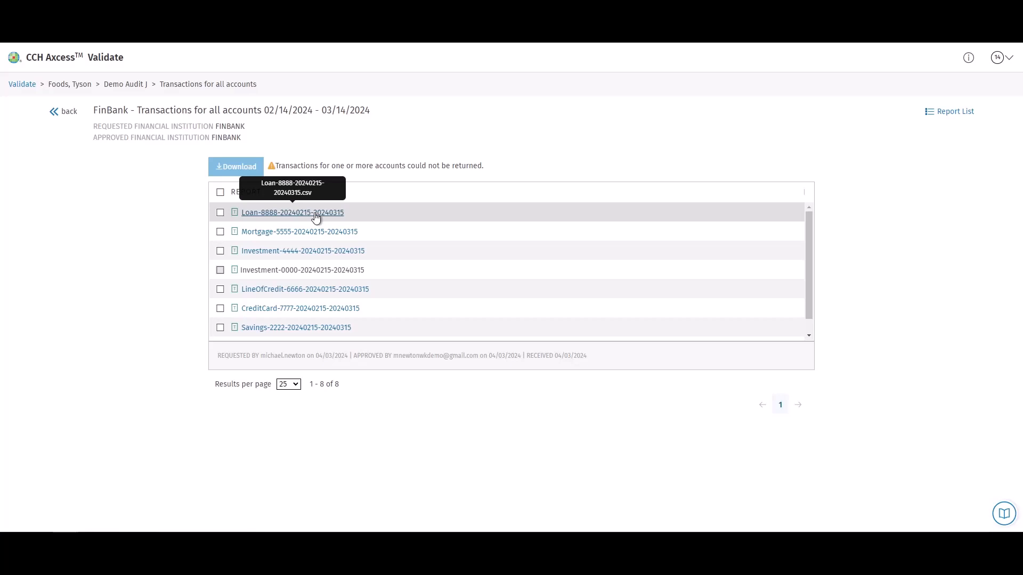
{"action": "left_click", "coordinate": [953, 113]}
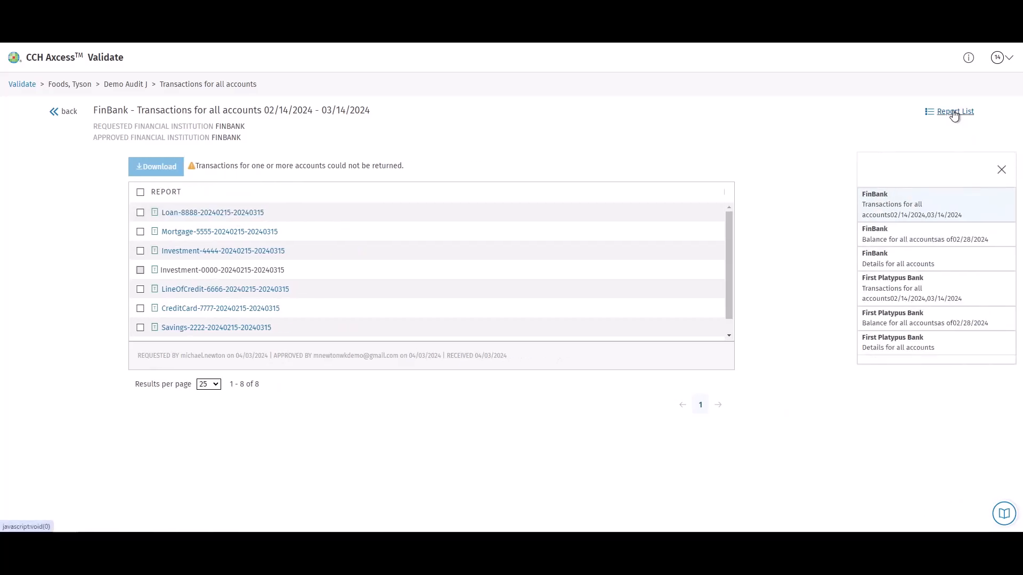
Open the FinBank Balance for all accounts report as of 02/28/2024 and expand every account.
{"action": "left_click", "coordinate": [917, 233]}
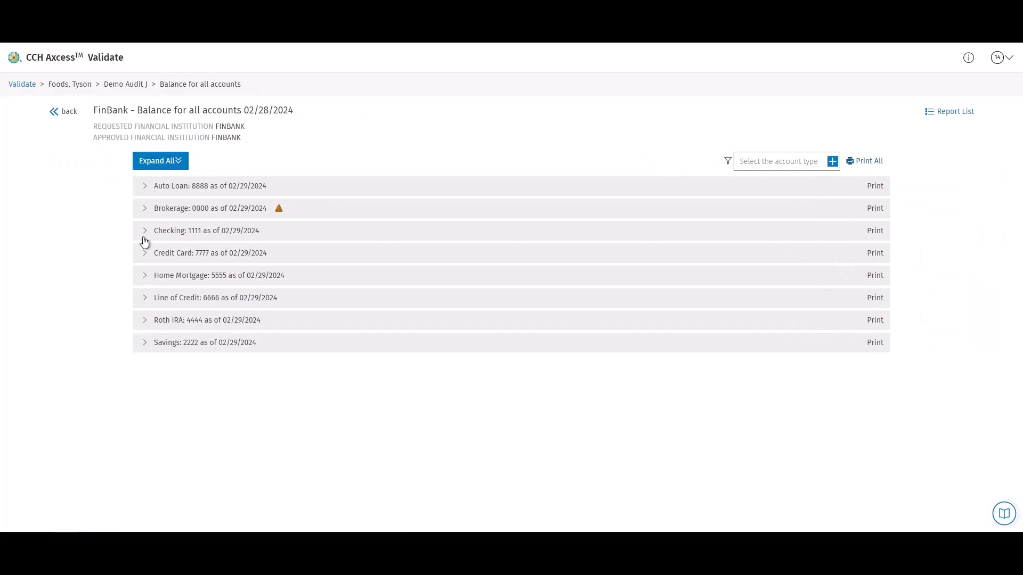
{"action": "left_click", "coordinate": [170, 161]}
{"action": "scroll", "coordinate": [516, 300], "scroll_direction": "down", "scroll_amount": 1}
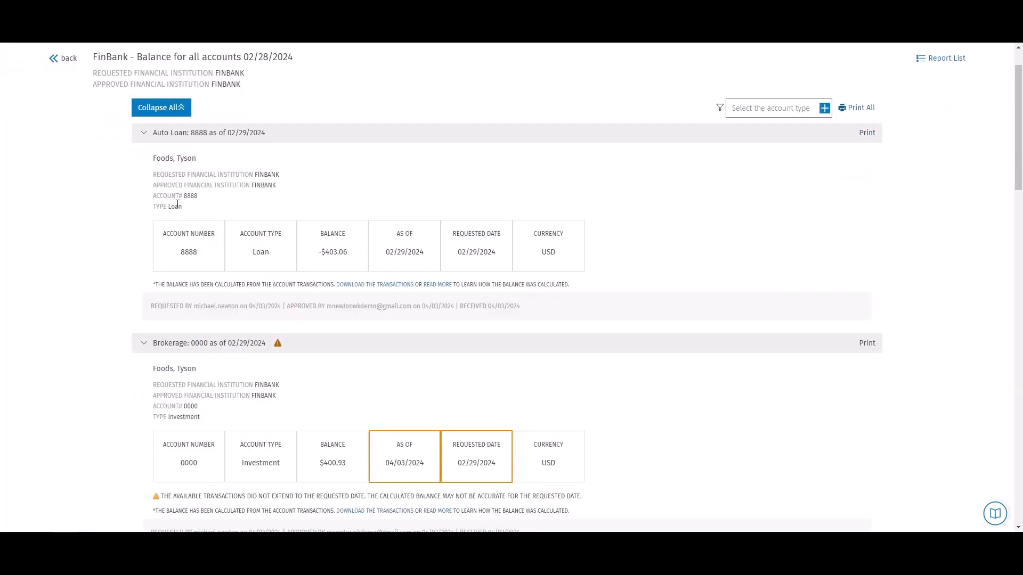
{"action": "left_click", "coordinate": [263, 175]}
{"action": "left_click", "coordinate": [263, 190]}
{"action": "key", "text": "ctrl"}
{"action": "key", "text": "ctrl"}
{"action": "key", "text": "ctrl"}
{"action": "key", "text": "ctrl"}
{"action": "key", "text": "ctrl"}
Filter the FinBank balance report to loan accounts, leaving Auto Loan 8888 at -$403.06.
{"action": "left_click", "coordinate": [823, 109]}
{"action": "left_click", "coordinate": [743, 132]}
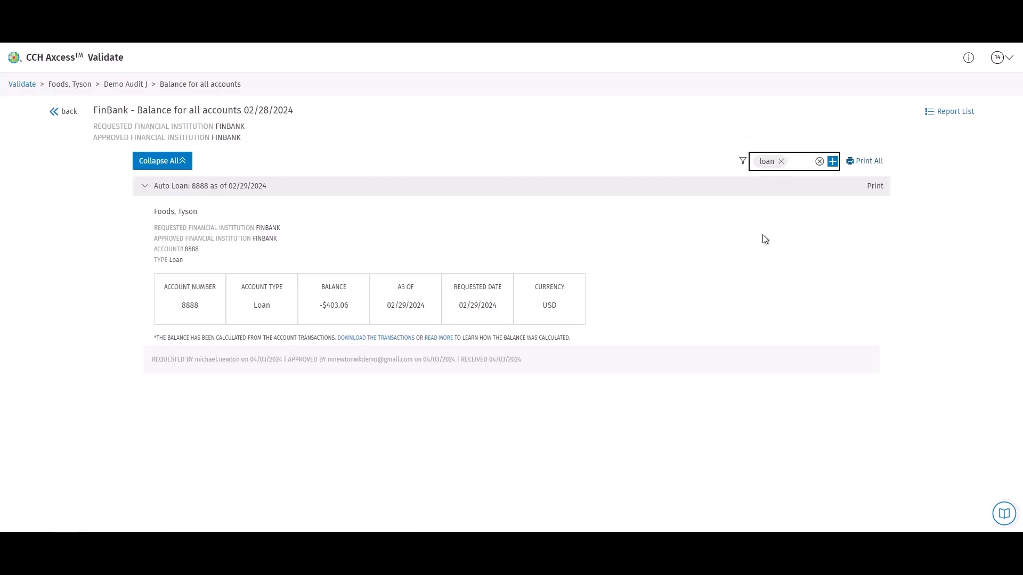
Open FinBank's Details for all accounts report, listing eight accounts as of 04/03/2024.
{"action": "left_click", "coordinate": [942, 113]}
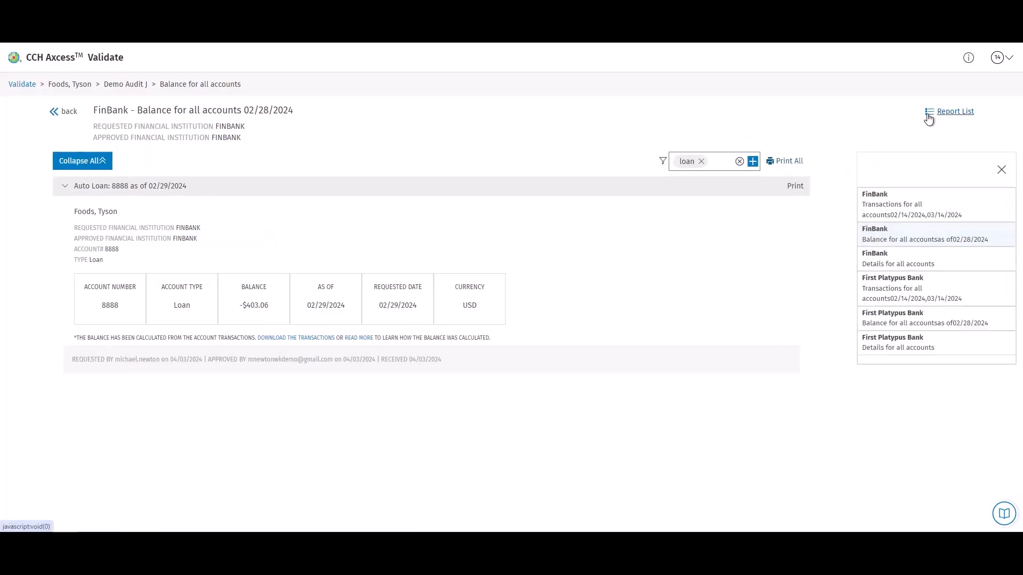
{"action": "left_click", "coordinate": [799, 168]}
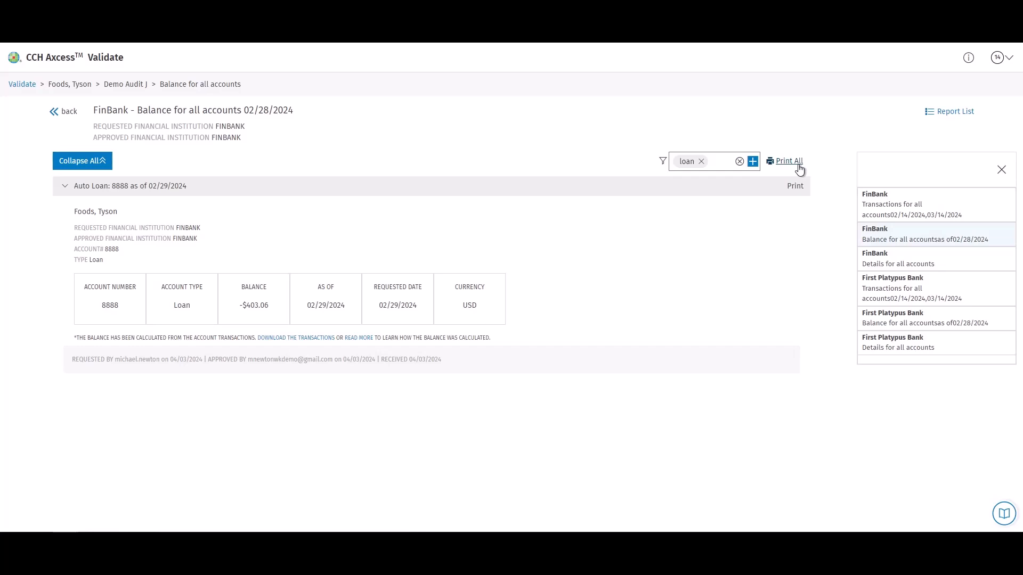
{"action": "left_click", "coordinate": [887, 261]}
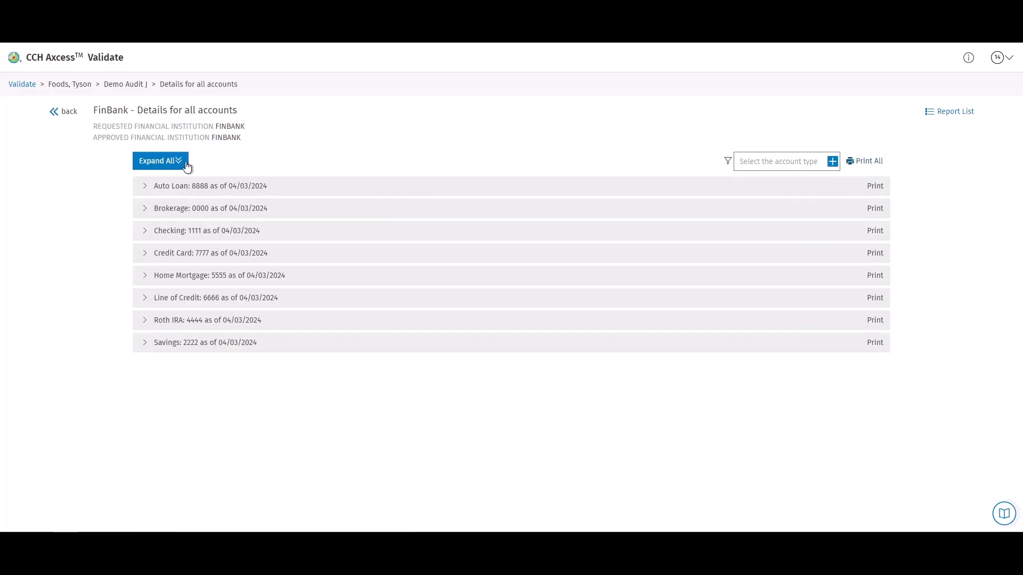
Expand and scroll through all FinBank account details, then return to All Data Request Projects.
{"action": "left_click", "coordinate": [183, 162]}
{"action": "scroll", "coordinate": [510, 335], "scroll_direction": "down", "scroll_amount": 2}
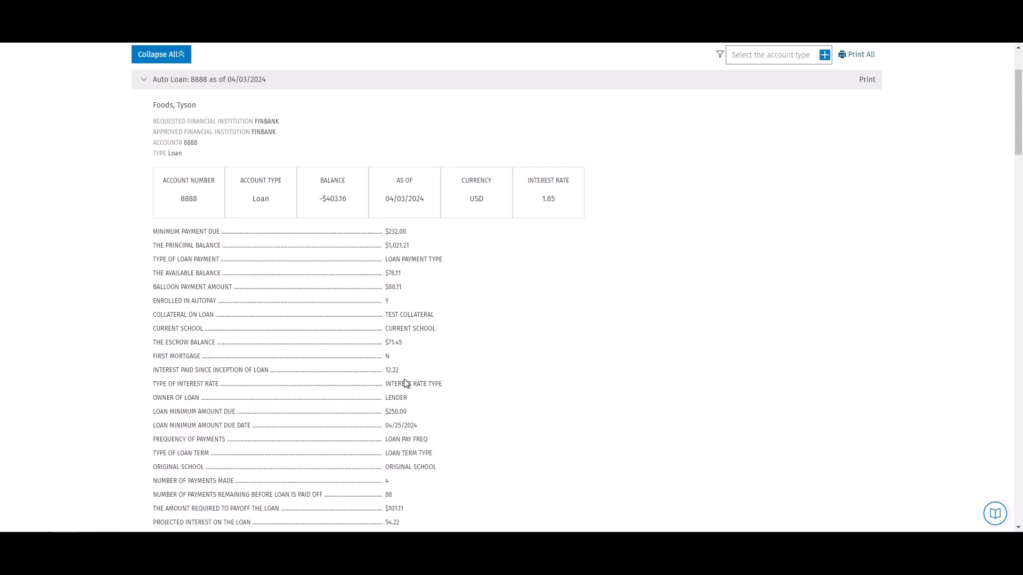
{"action": "scroll", "coordinate": [406, 383], "scroll_direction": "up", "scroll_amount": 3}
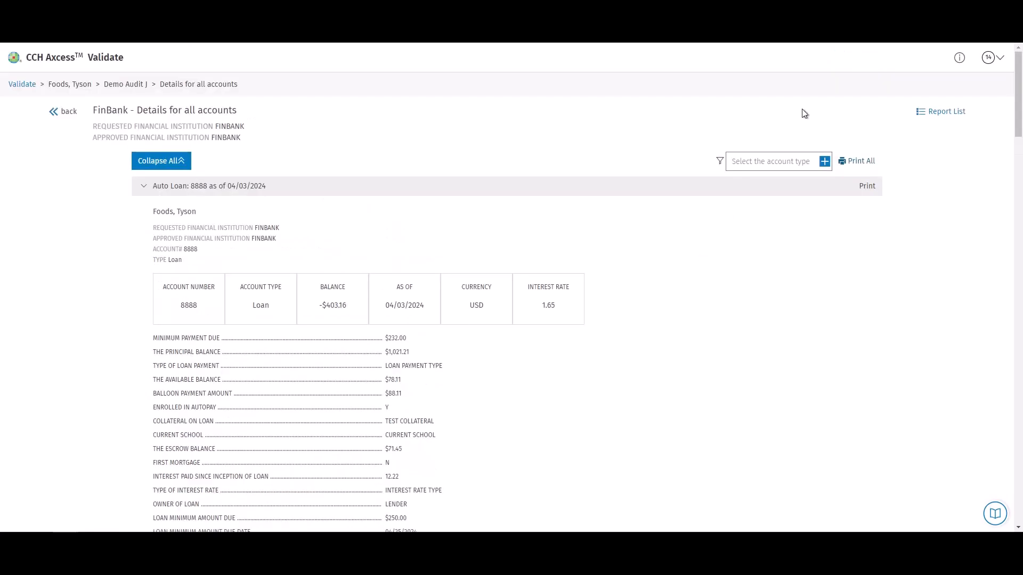
{"action": "left_click", "coordinate": [27, 87]}
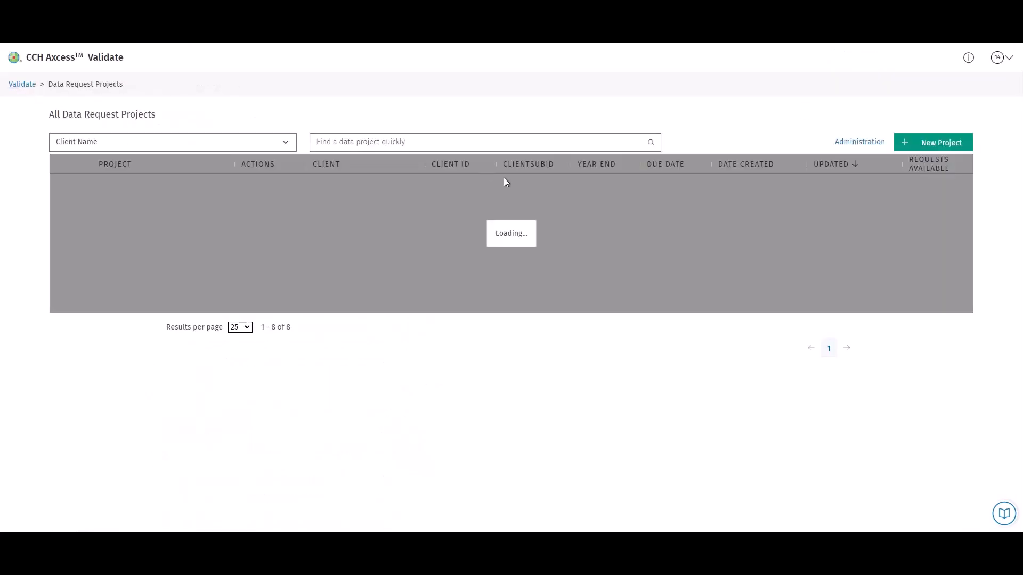